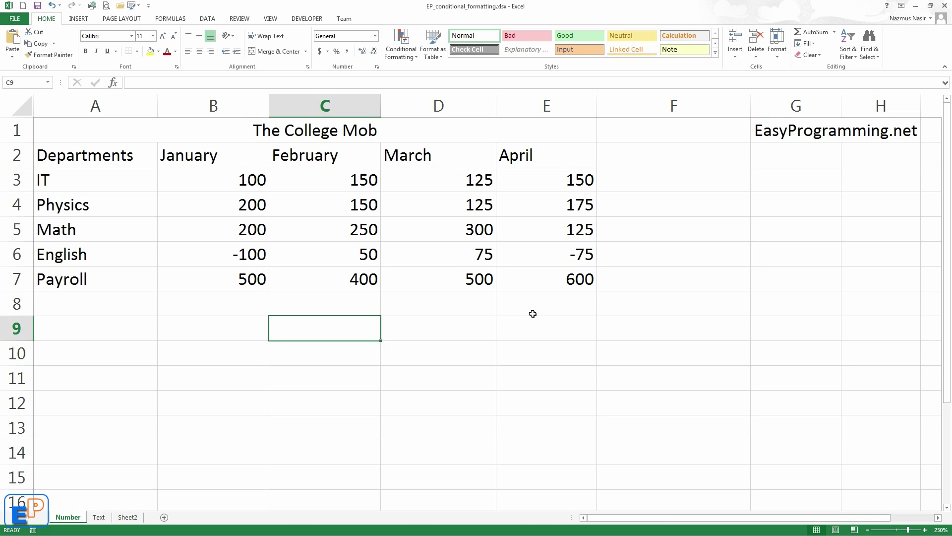
Examine the available conditional formatting categories, including the highlight cells rules and data bar styles.
left_click(228, 251)
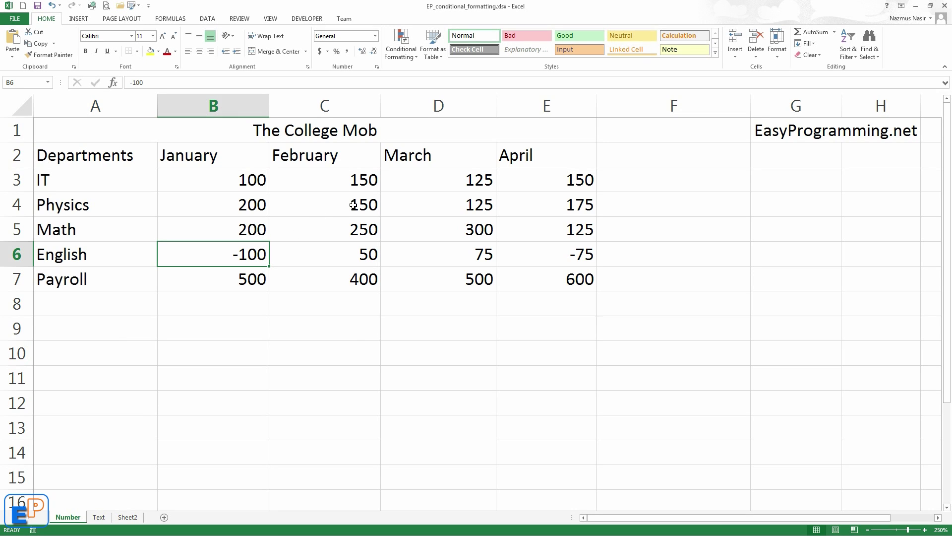
left_click(413, 58)
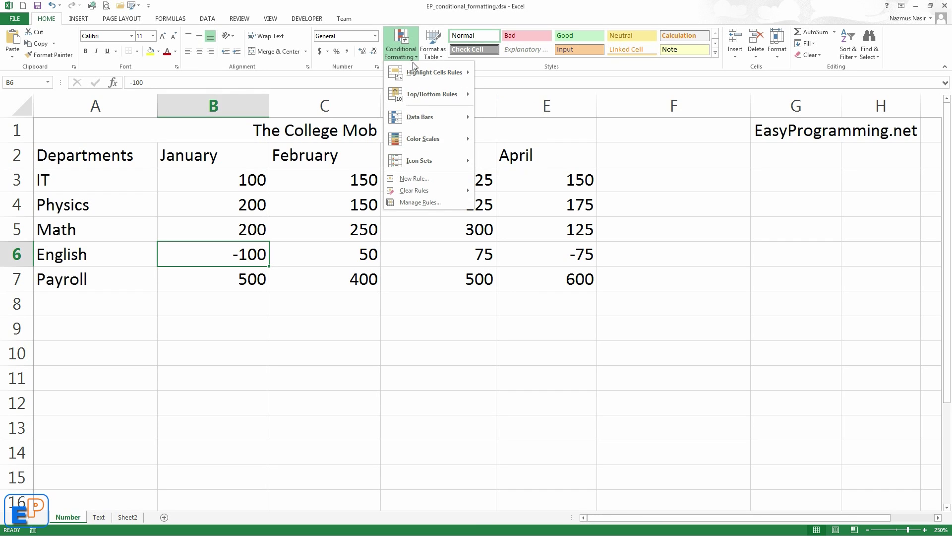
mouse_move(448, 74)
left_click(602, 75)
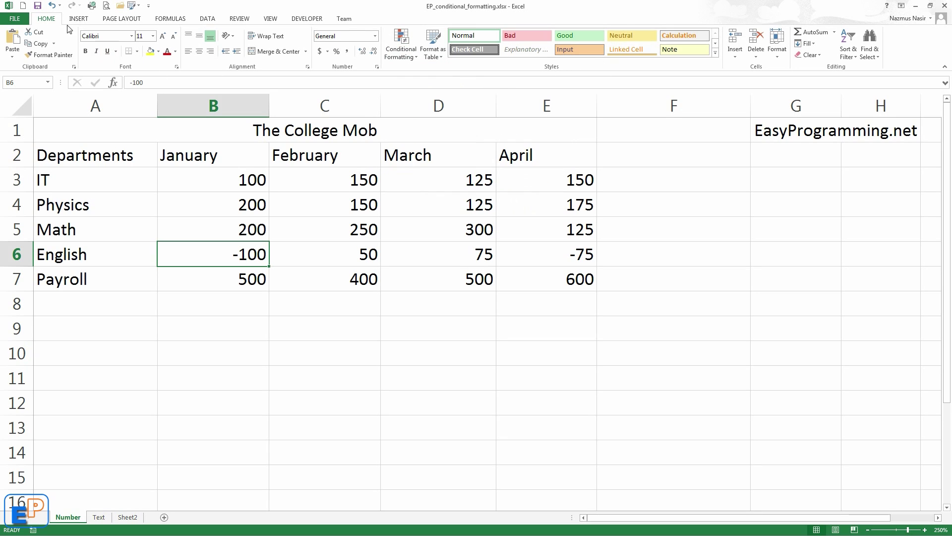
left_click(398, 51)
mouse_move(414, 79)
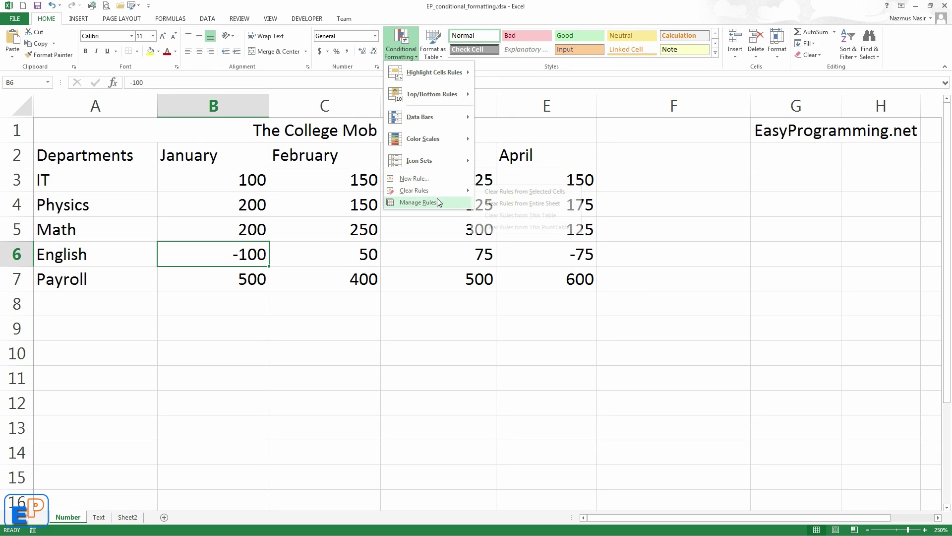
mouse_move(445, 73)
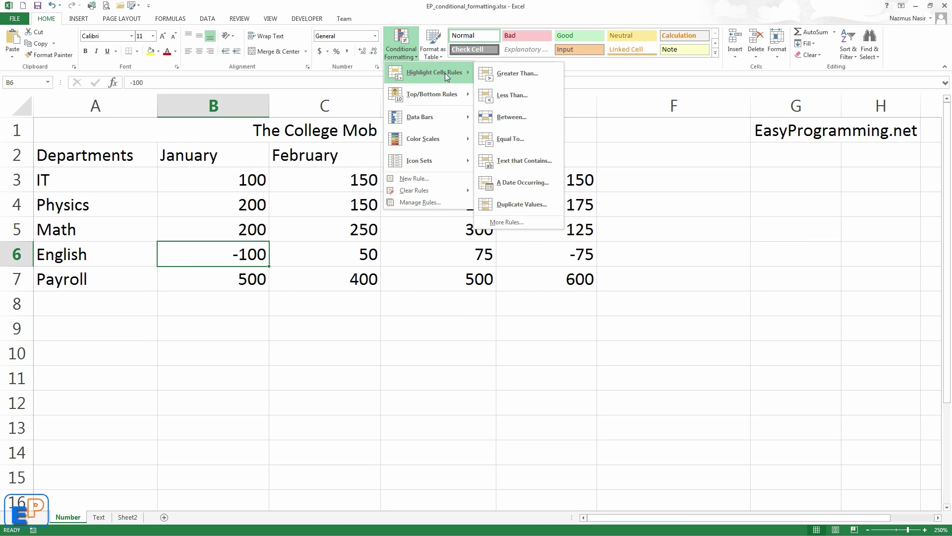
left_click(354, 53)
left_click(401, 47)
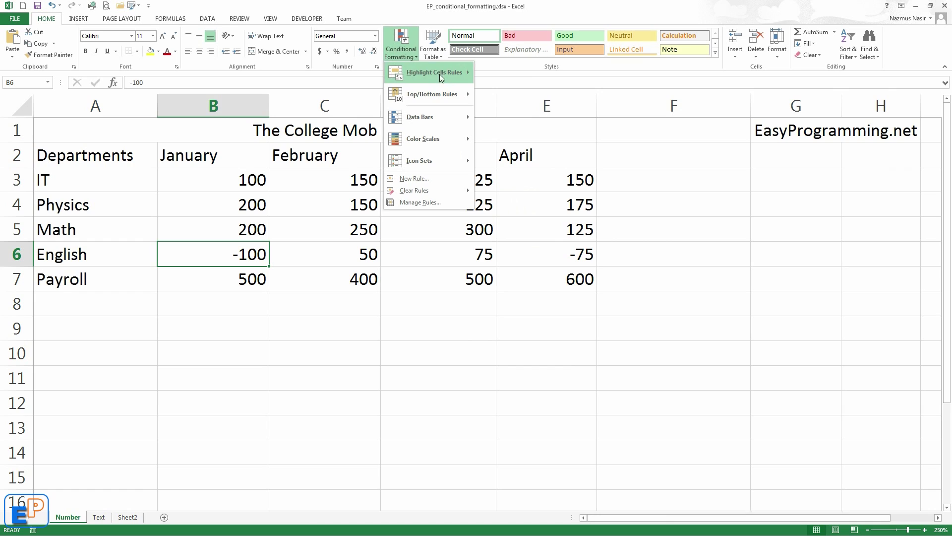
mouse_move(453, 114)
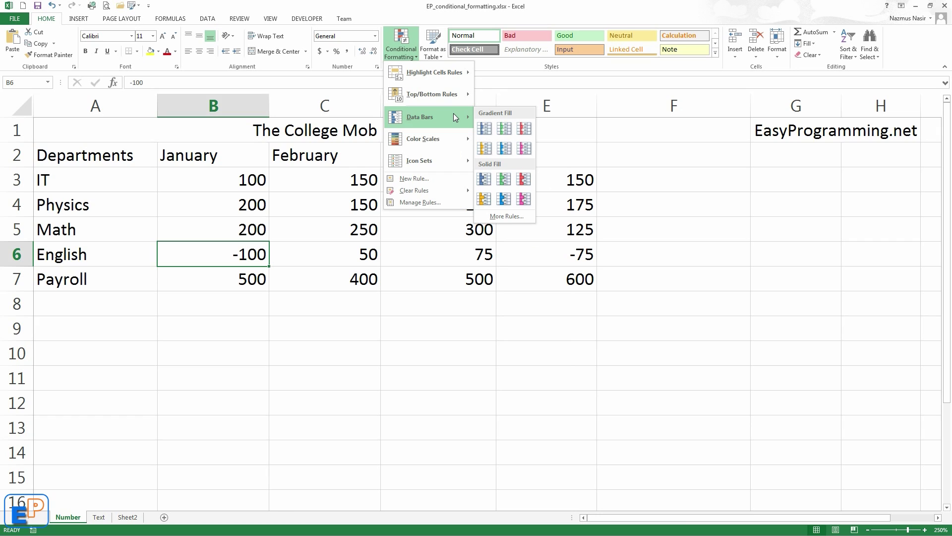
left_click(282, 223)
Highlight January values in B3:B7 that are greater than 200 using Light Red Fill with Dark Red Text.
left_click_drag(244, 184, 223, 278)
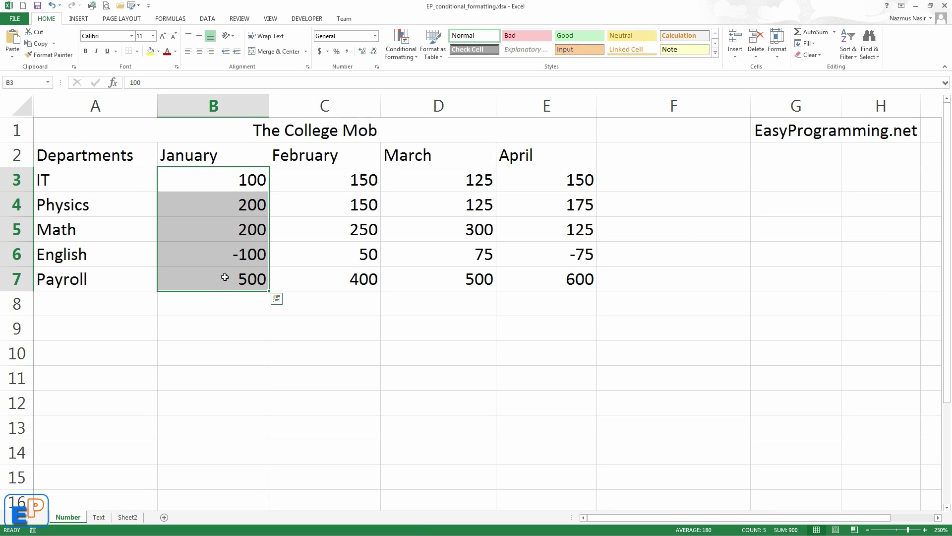
left_click(402, 50)
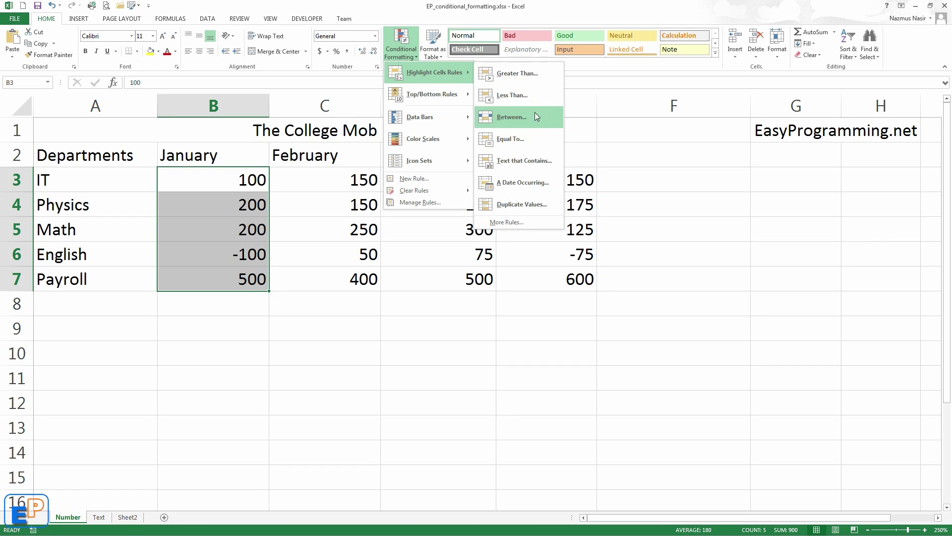
left_click(532, 76)
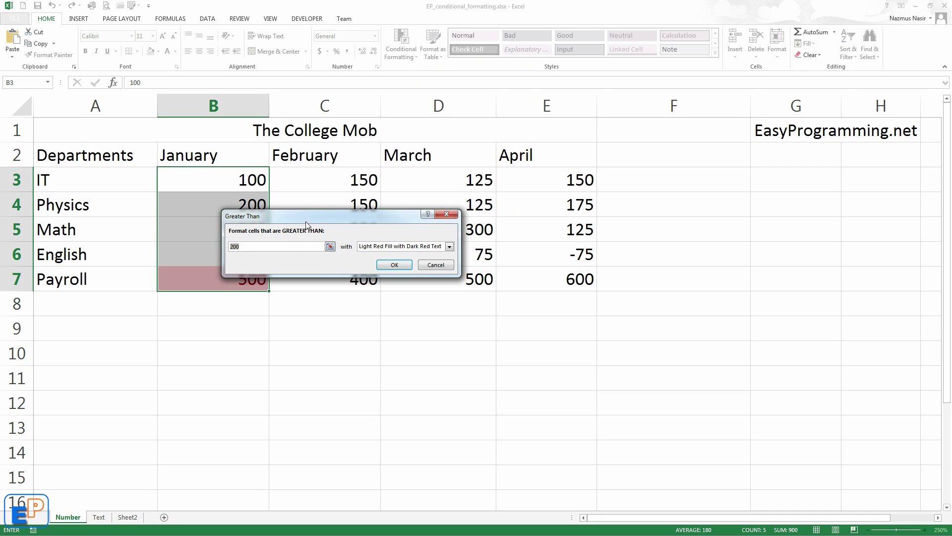
left_click(274, 246)
left_click(408, 247)
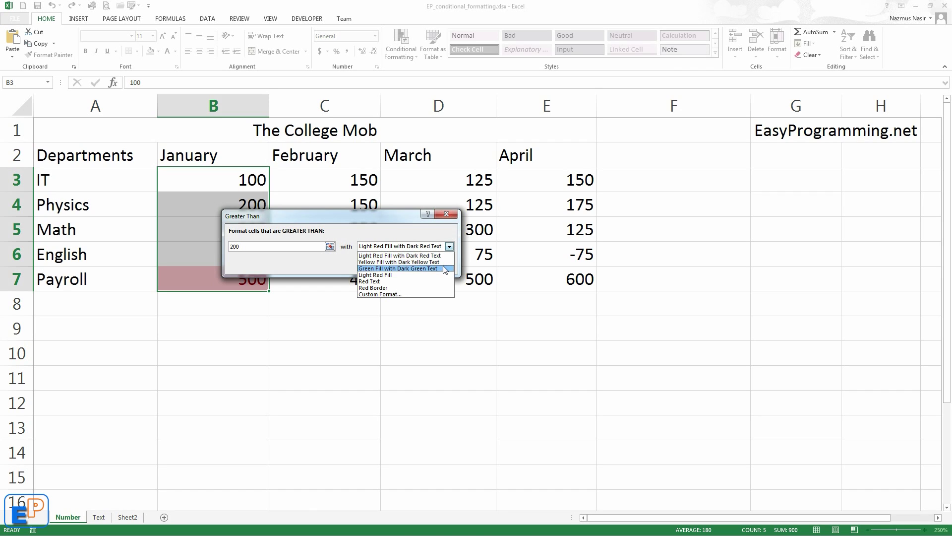
left_click(411, 294)
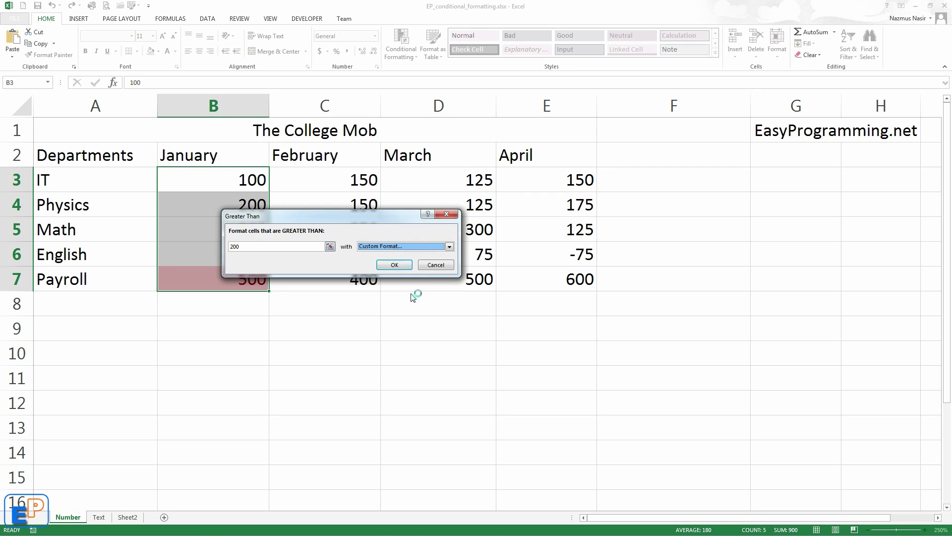
left_click(239, 124)
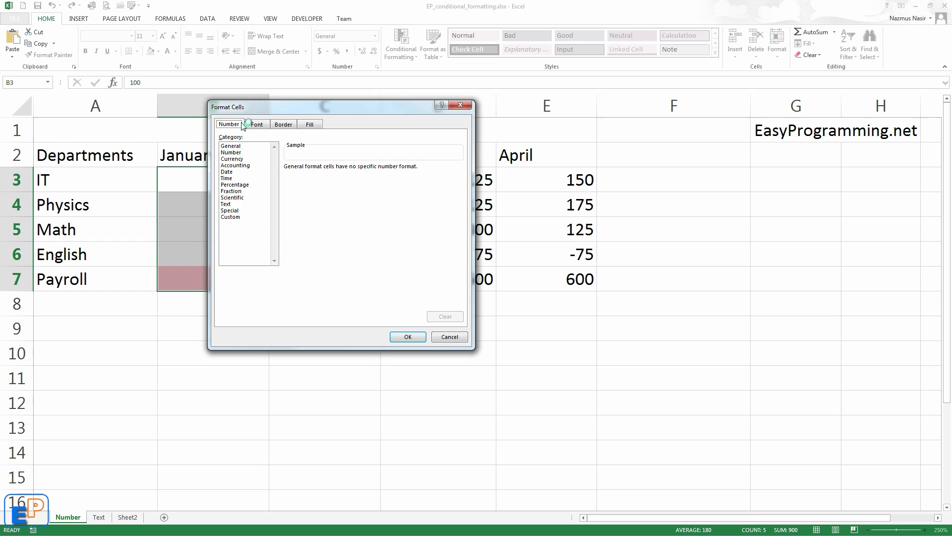
left_click(468, 105)
left_click(449, 246)
left_click(450, 247)
left_click(402, 266)
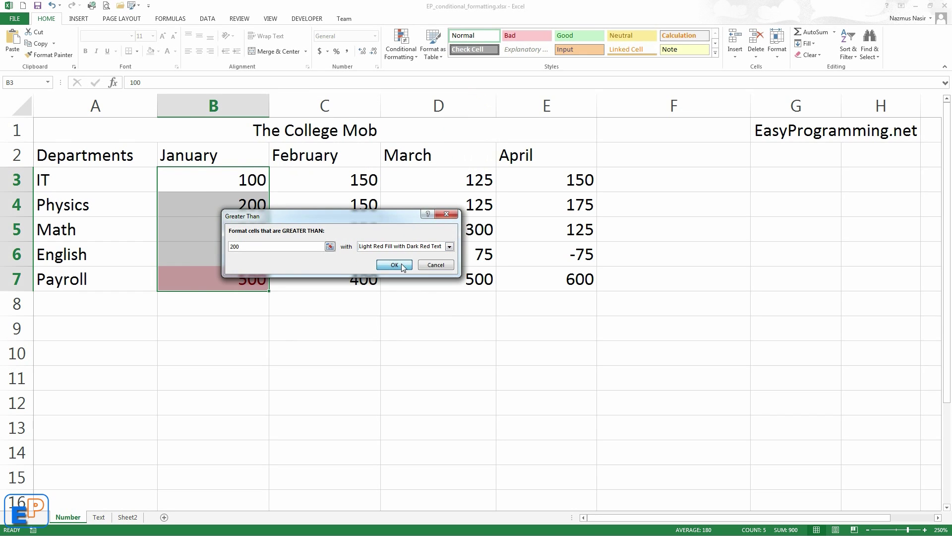
left_click(255, 332)
Add a Less Than rule to the January values in B3:B7 that formats numbers below 200 with Red Text.
left_click_drag(248, 282, 242, 183)
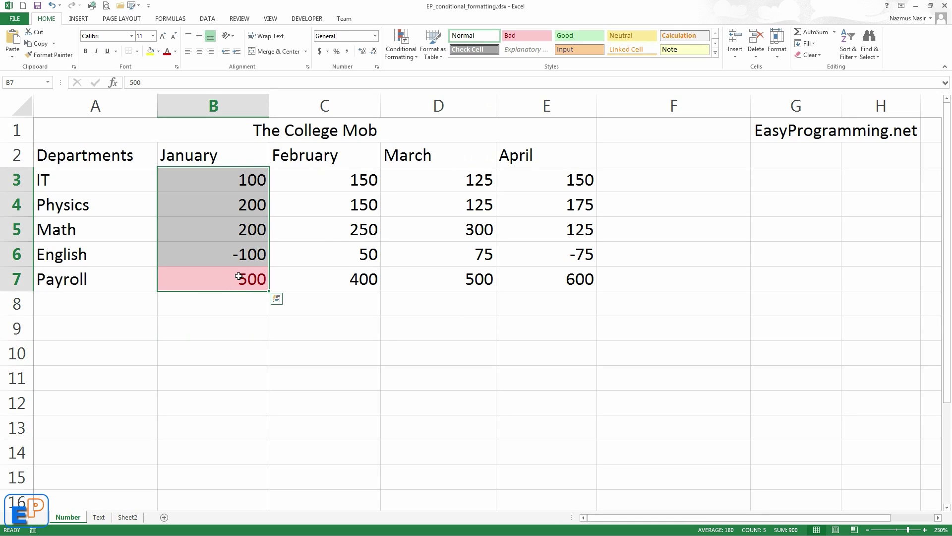
left_click(392, 55)
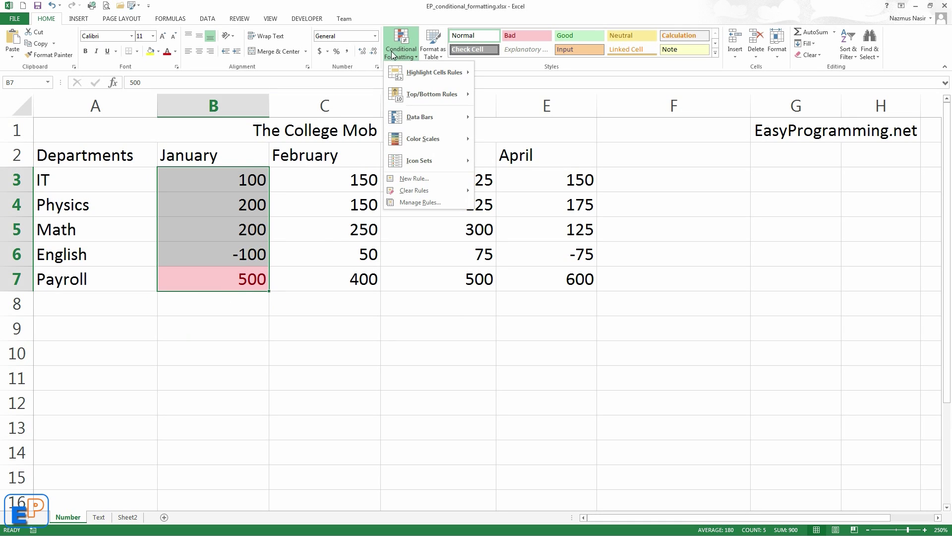
mouse_move(414, 70)
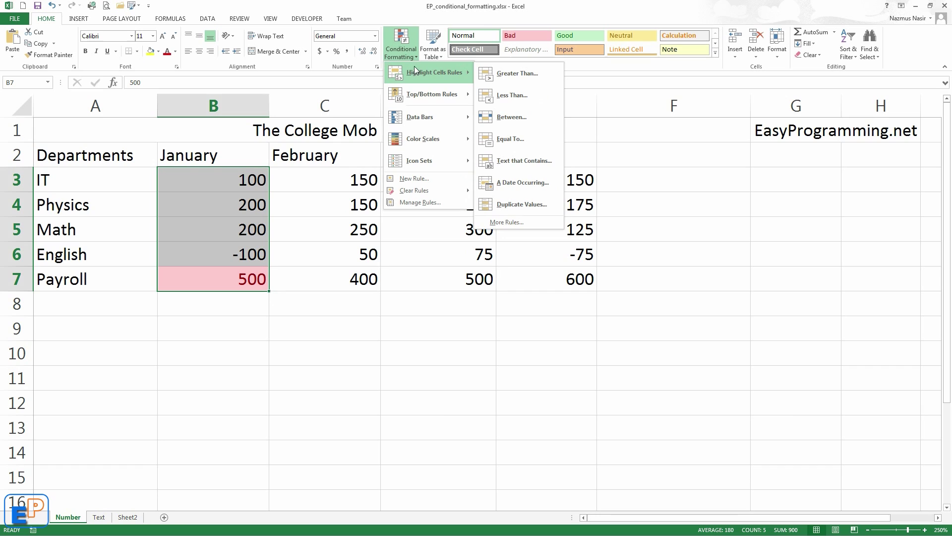
left_click(524, 95)
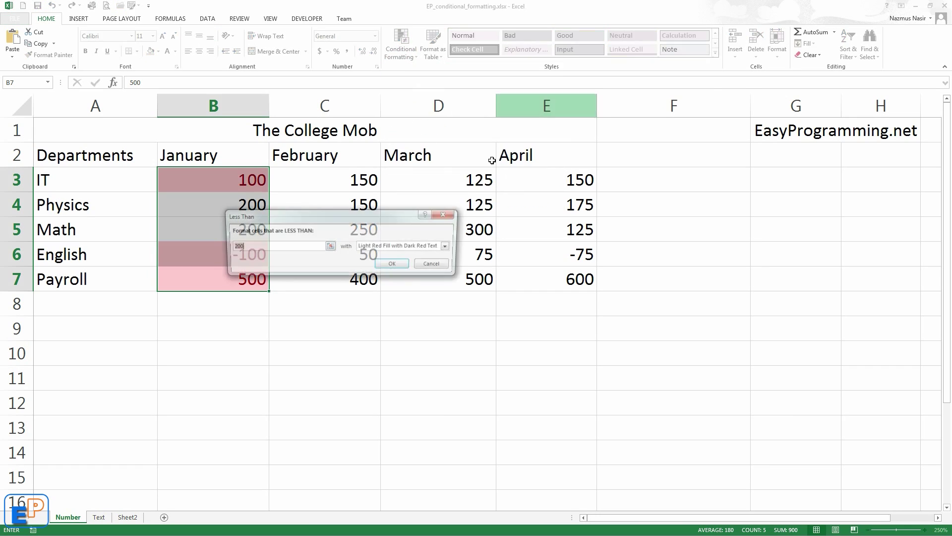
left_click(406, 247)
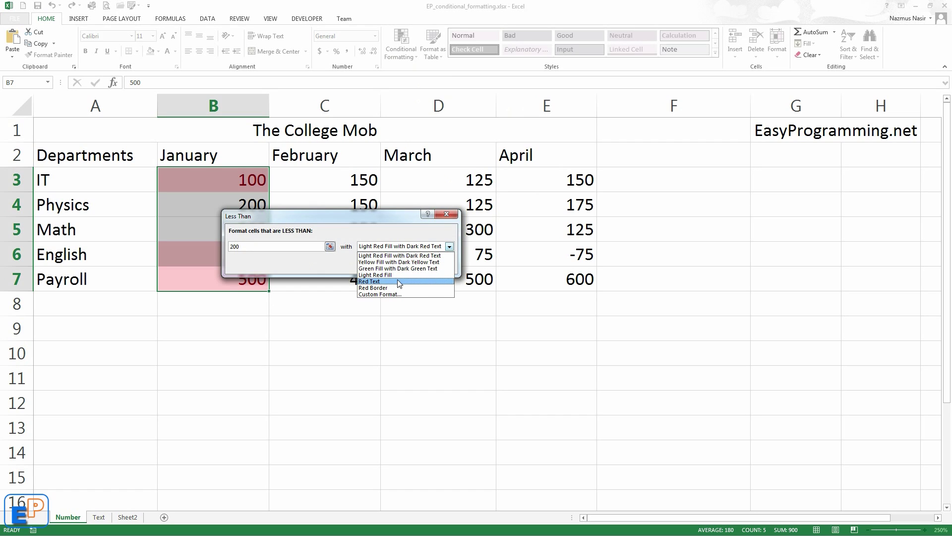
left_click(397, 281)
left_click(398, 264)
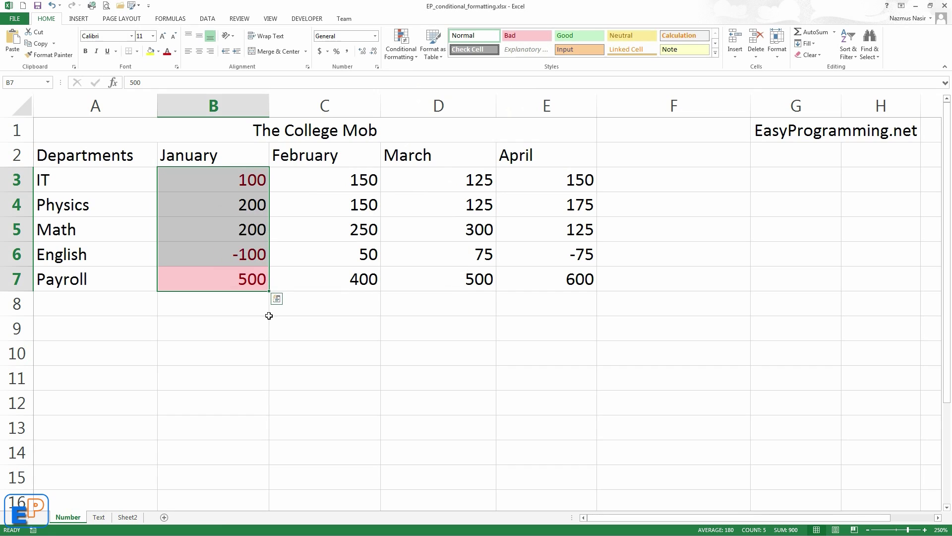
left_click(268, 316)
left_click_drag(244, 261, 256, 186)
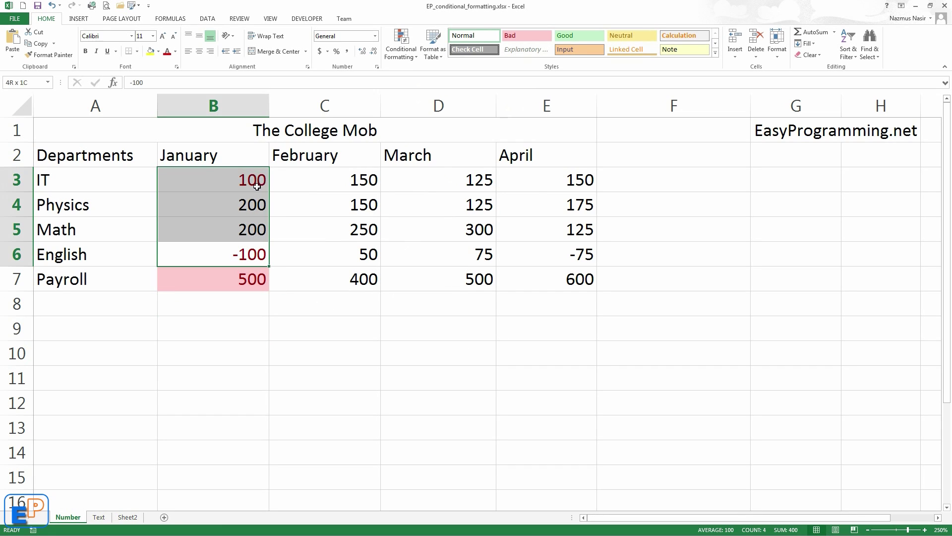
left_click(248, 319)
left_click(256, 182)
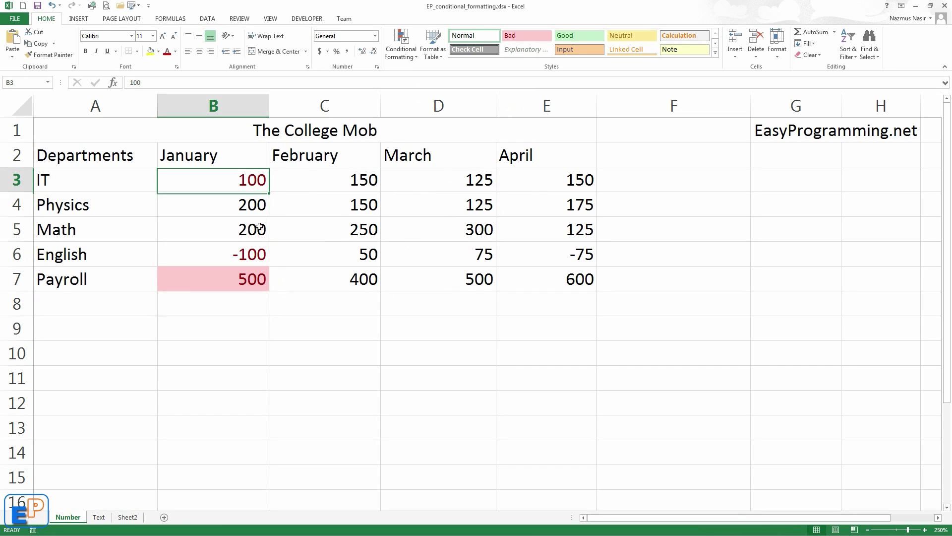
left_click(263, 278, "shift")
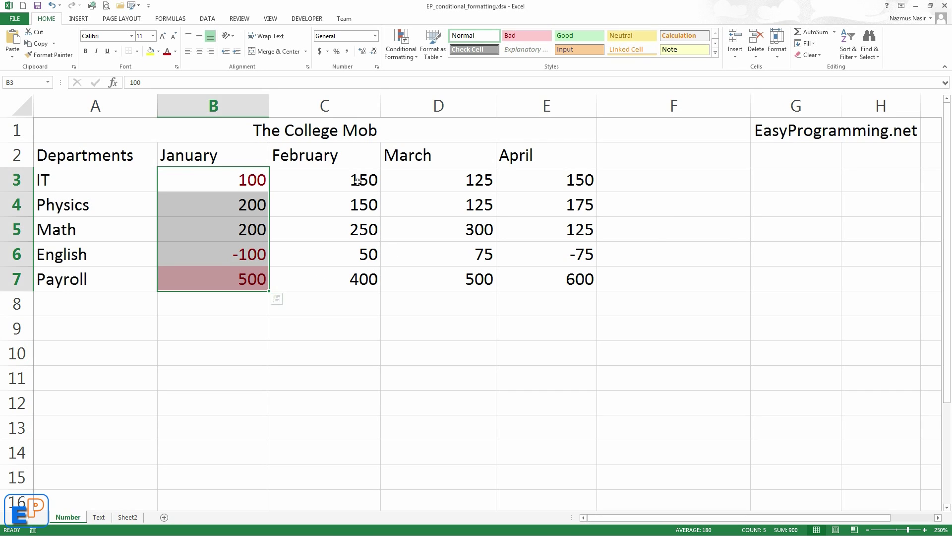
Format the top 10% of the February values in C3:C7 with Green Fill with Dark Green Text.
left_click_drag(355, 172, 365, 279)
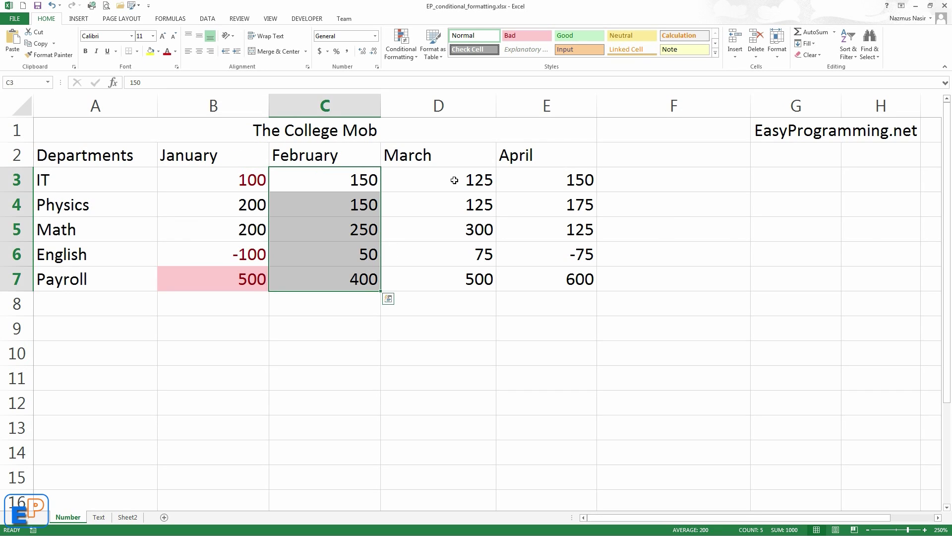
left_click(414, 48)
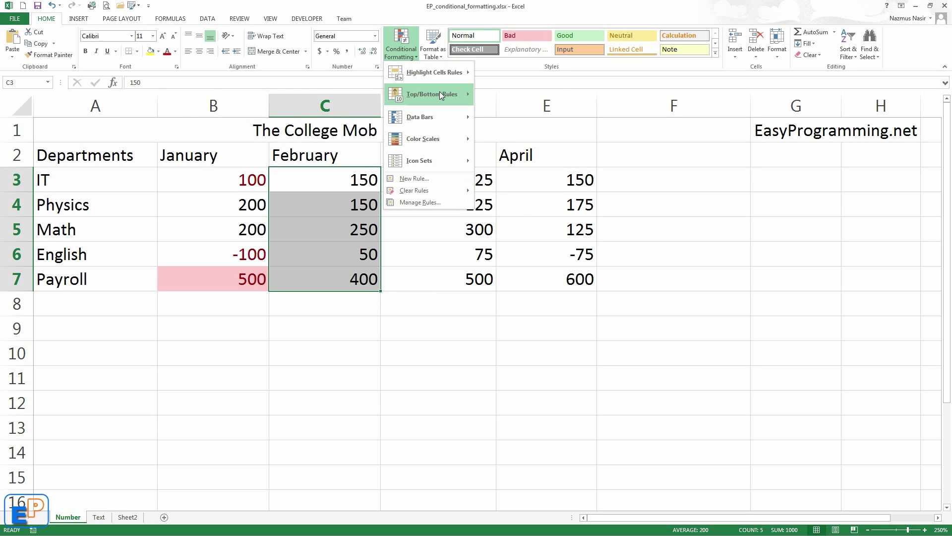
mouse_move(440, 94)
mouse_move(454, 70)
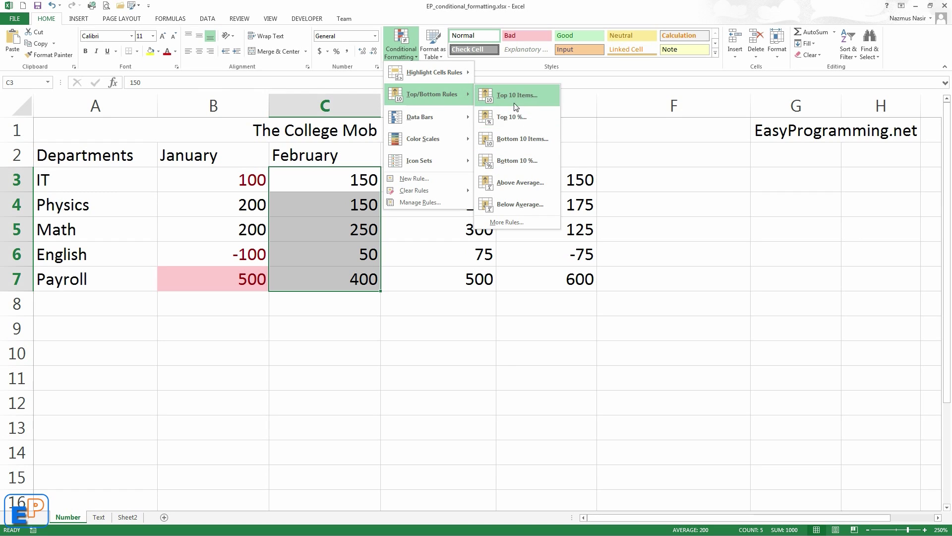
left_click(524, 123)
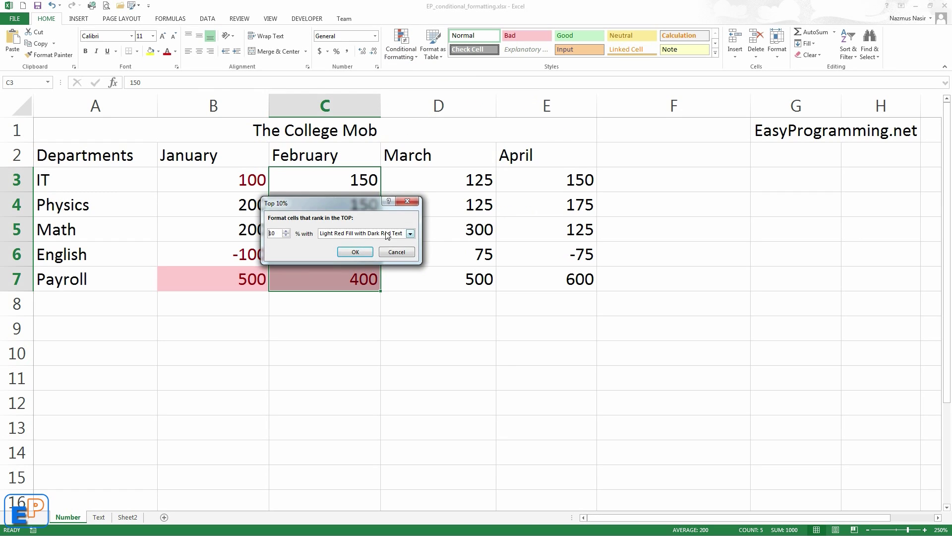
left_click(388, 233)
left_click(356, 255)
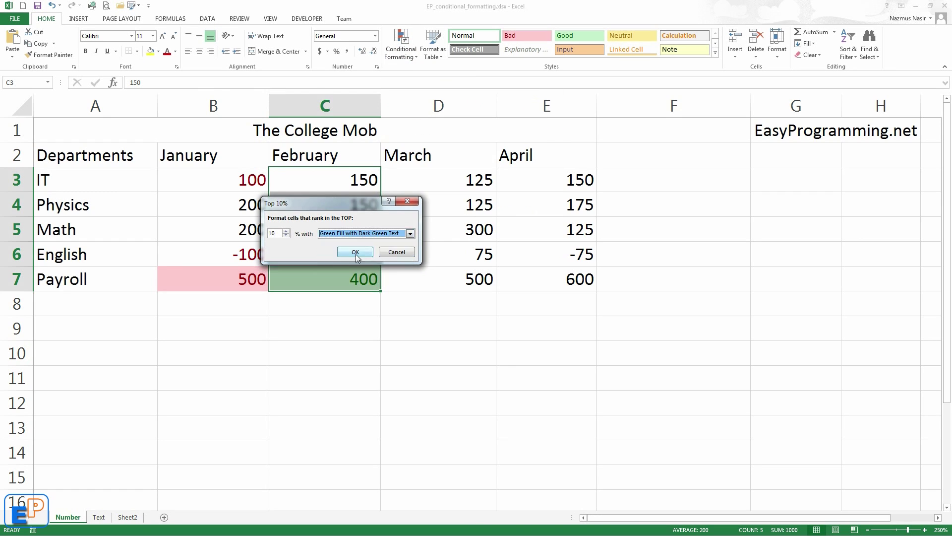
left_click(355, 252)
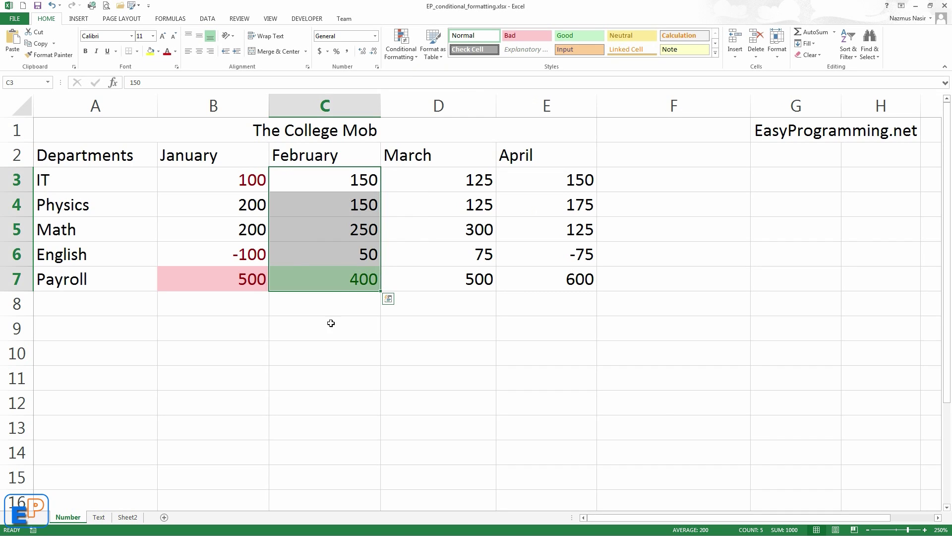
left_click(329, 323)
left_click(351, 282)
Edit the existing top-ranked rule on the February values in C3:C7 to format the top 50% of the range.
left_click_drag(340, 179, 332, 268)
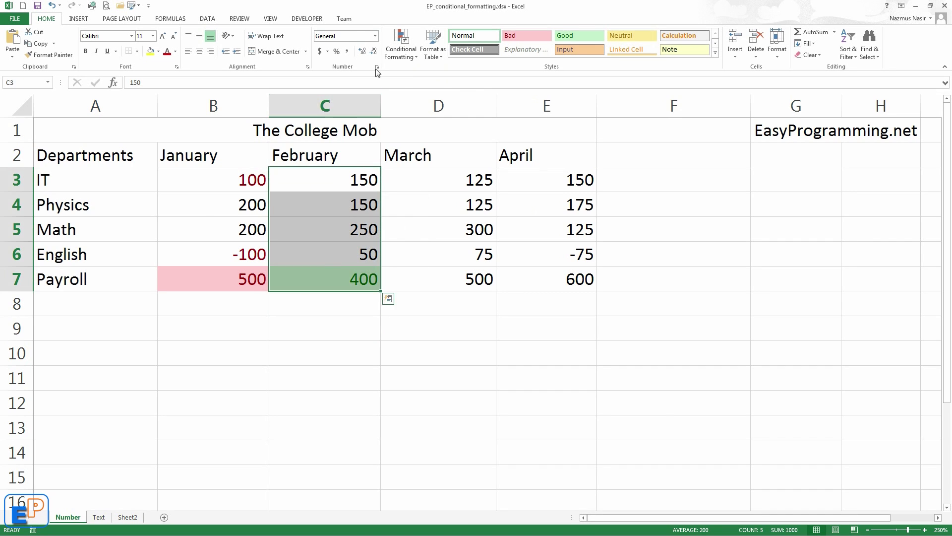
left_click(401, 48)
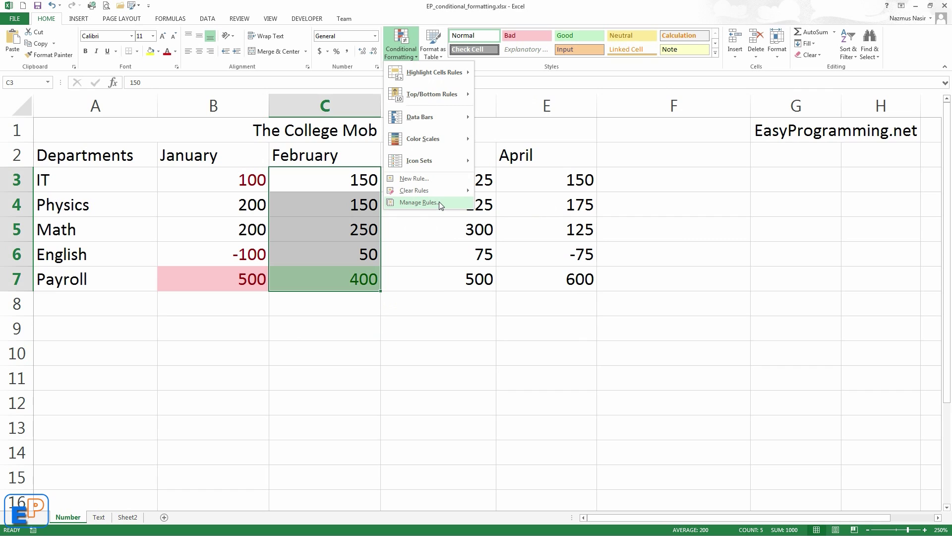
left_click(418, 201)
left_click(244, 235)
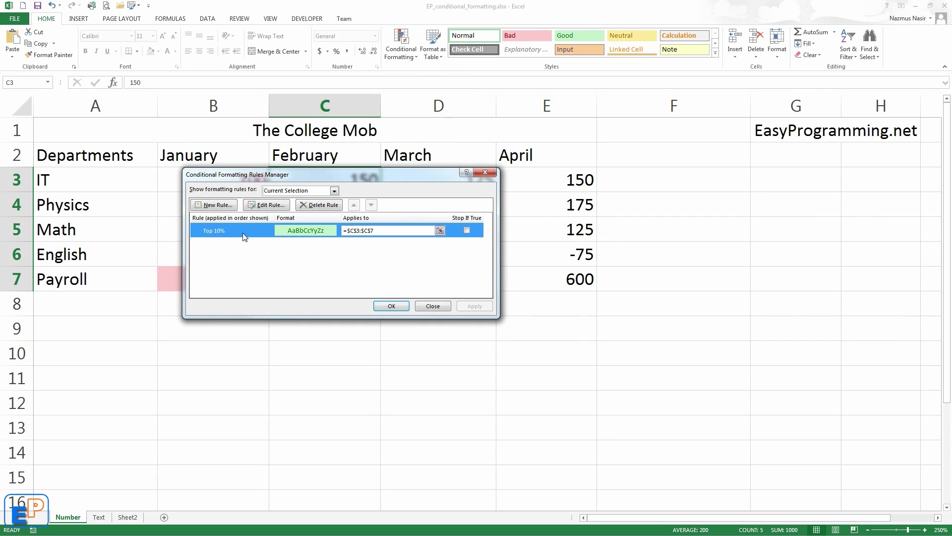
double_click(243, 235)
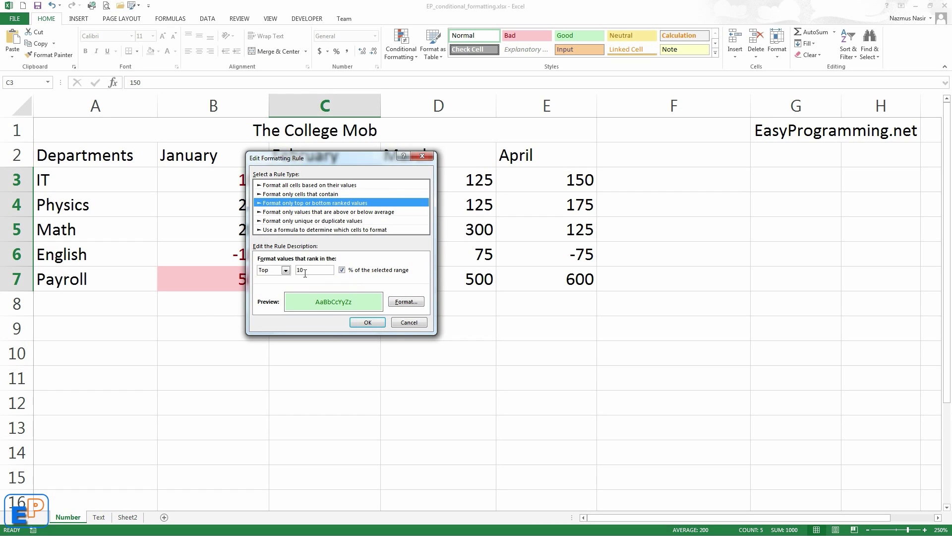
left_click_drag(305, 272, 294, 272)
type("50")
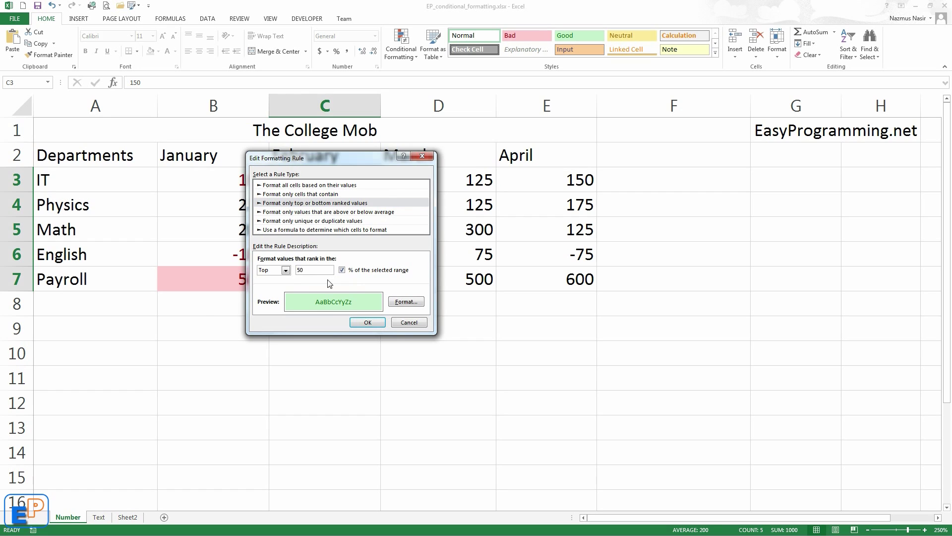
left_click(367, 322)
left_click(391, 306)
left_click(335, 325)
left_click(347, 278)
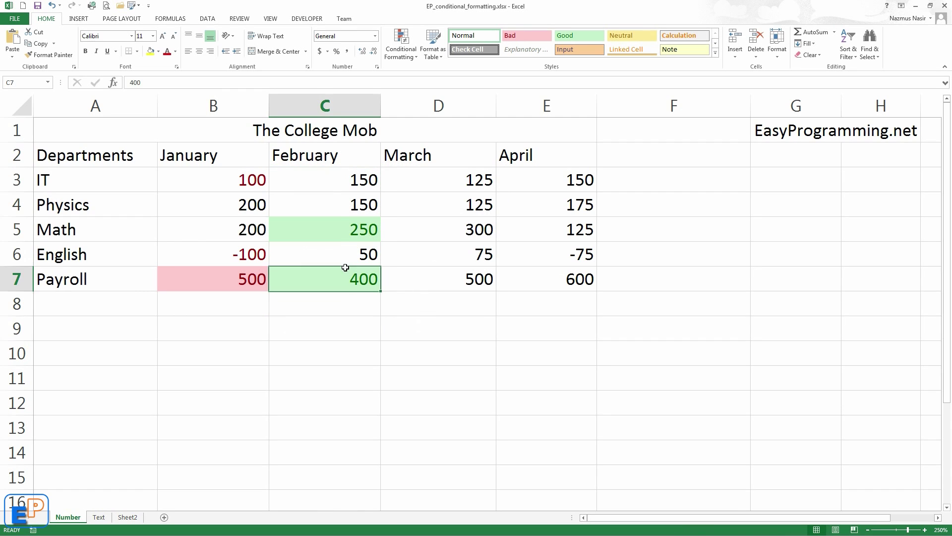
left_click(341, 223)
left_click(357, 176)
left_click(339, 253)
left_click(332, 277)
left_click(336, 236)
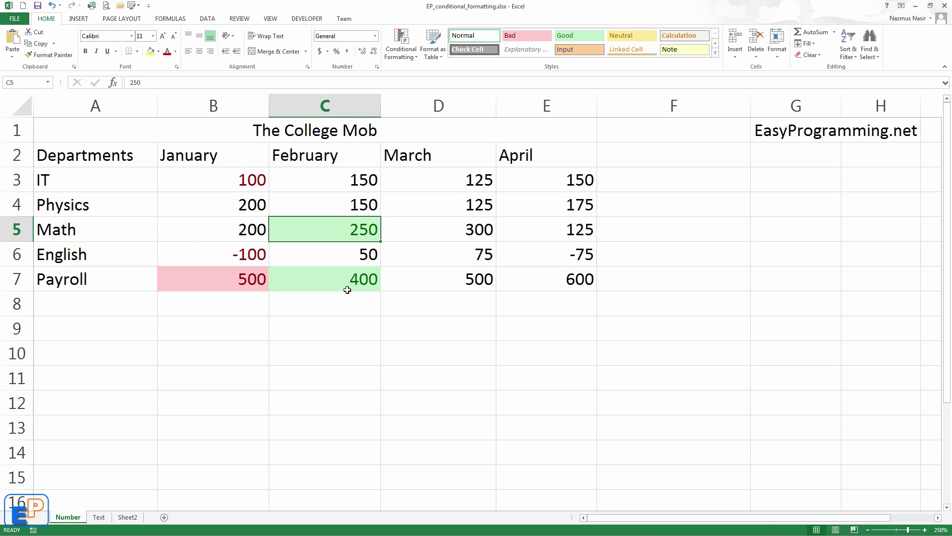
Apply blue solid-fill data bars to the March values in D3:D7.
left_click_drag(477, 180, 483, 272)
left_click(401, 47)
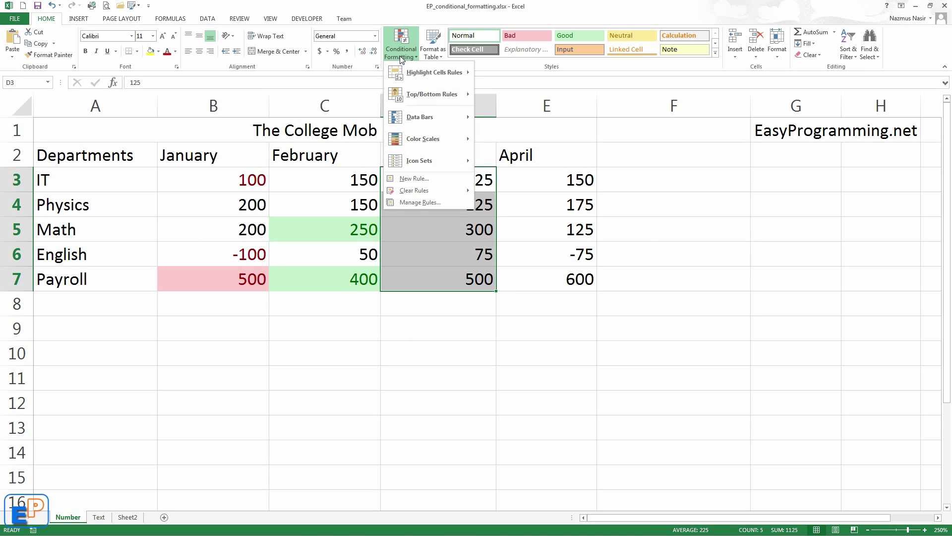
mouse_move(439, 92)
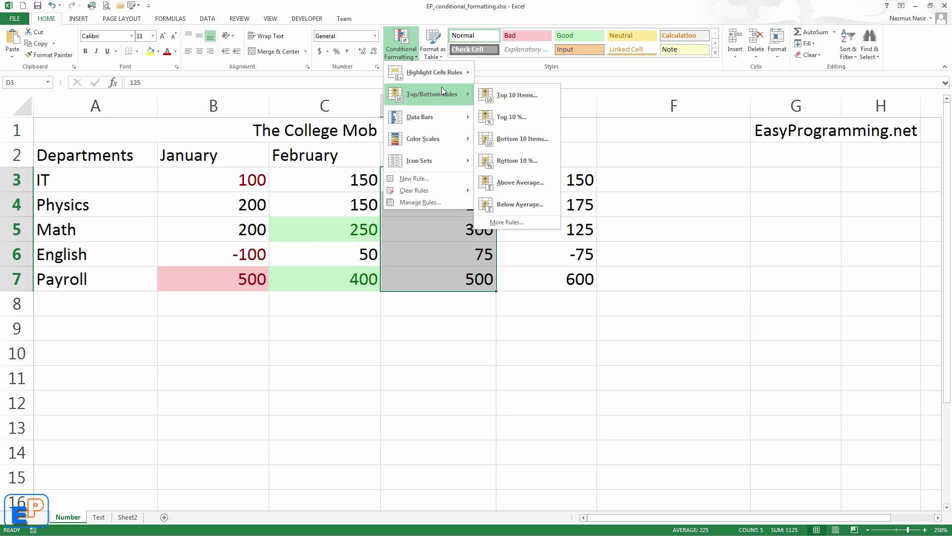
mouse_move(452, 113)
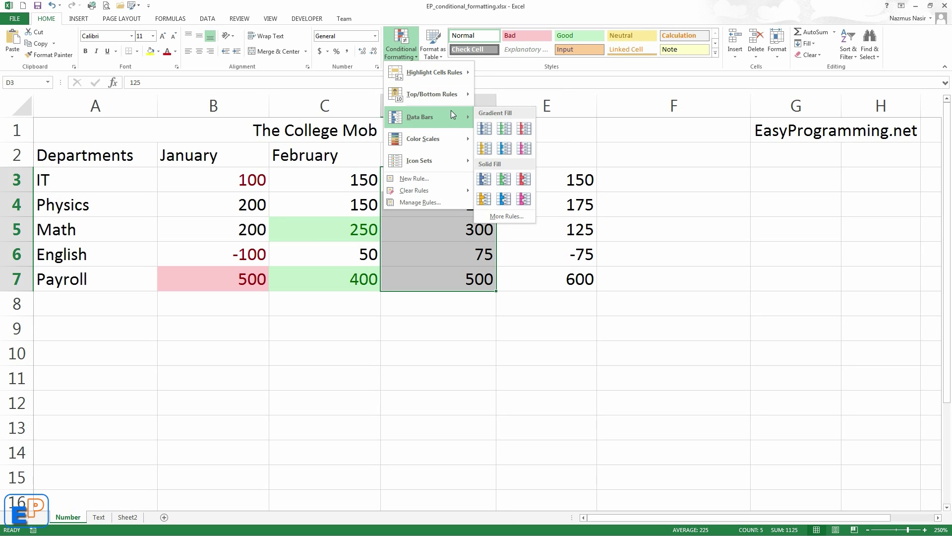
left_click(483, 179)
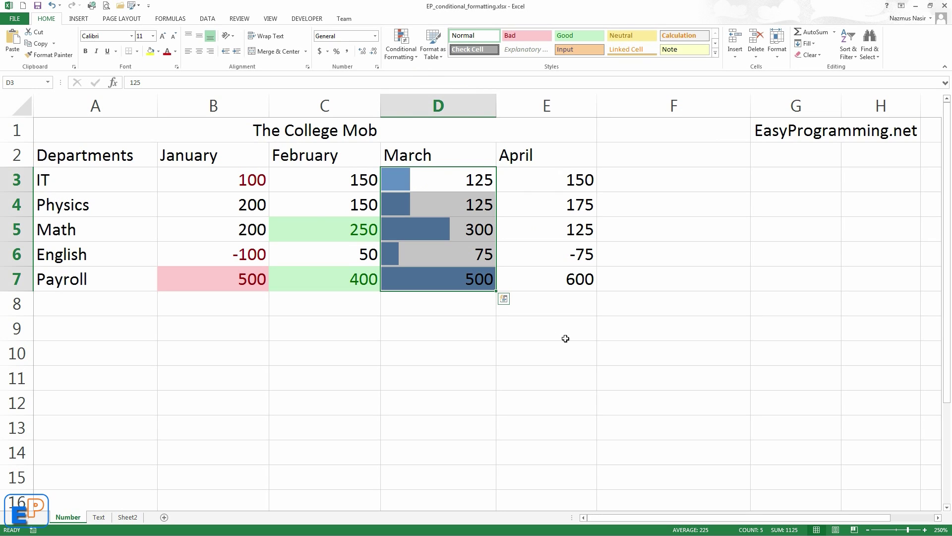
left_click(438, 301)
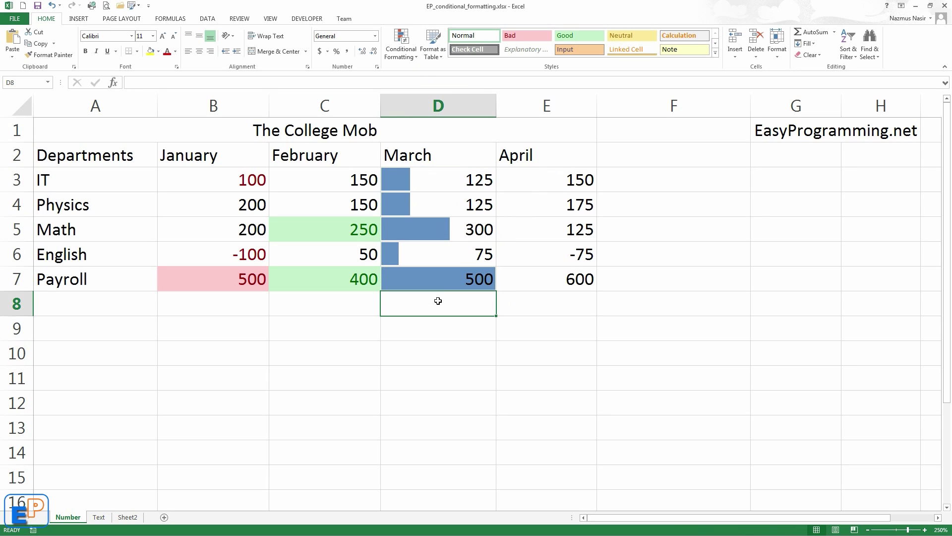
Apply the green-to-yellow color scale to the April values in E3:E7, with green for the highest value.
left_click_drag(573, 184, 571, 278)
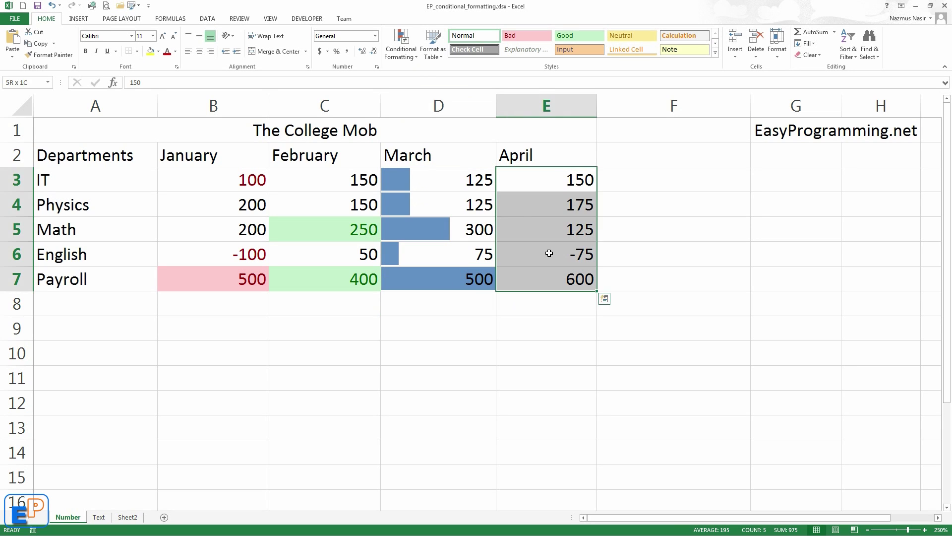
left_click(396, 44)
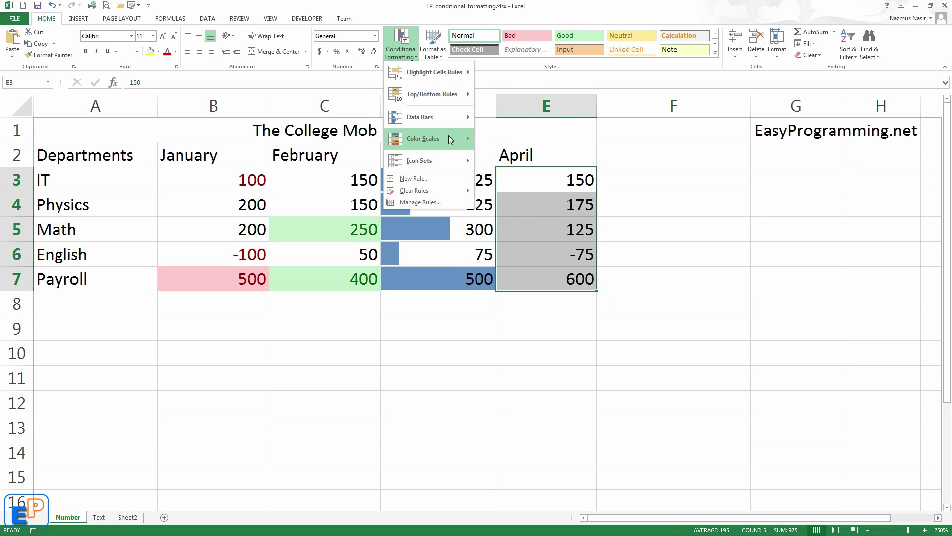
mouse_move(449, 139)
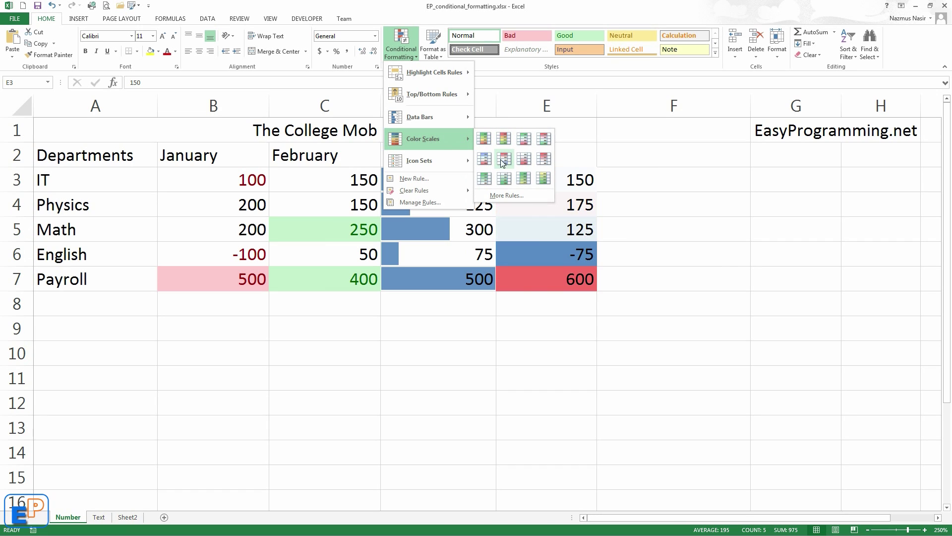
left_click(530, 177)
left_click(529, 347)
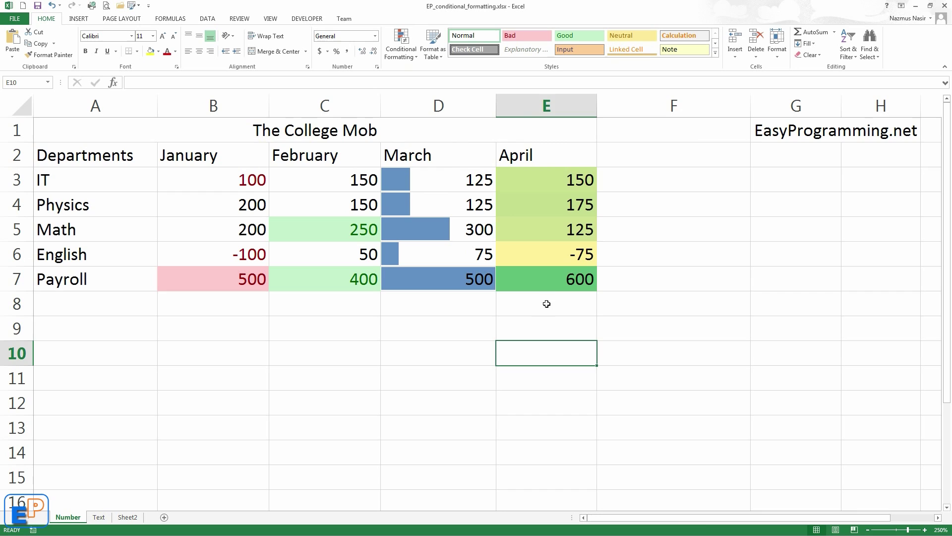
left_click(551, 288)
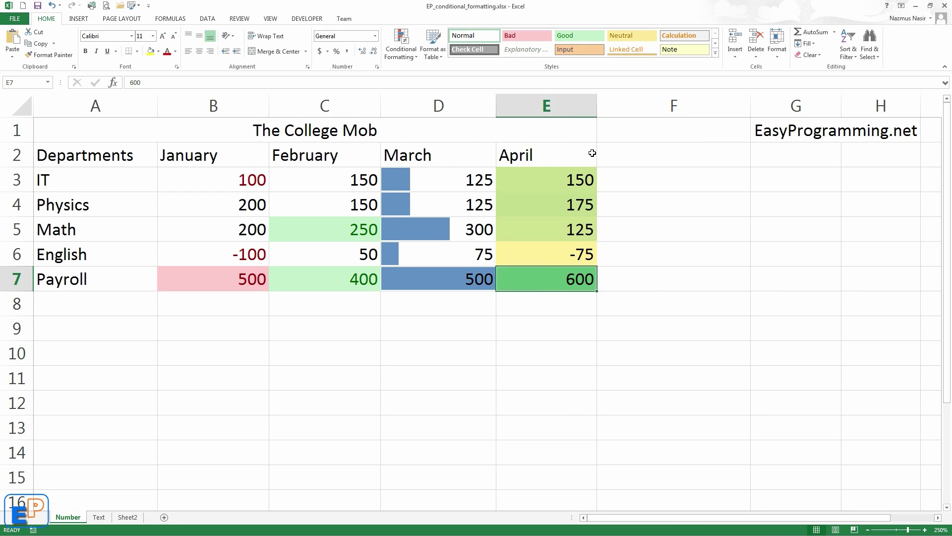
Compare the March data bars with the April color scale and look through the available color scales and icon sets.
left_click_drag(450, 289, 436, 179)
left_click(407, 51)
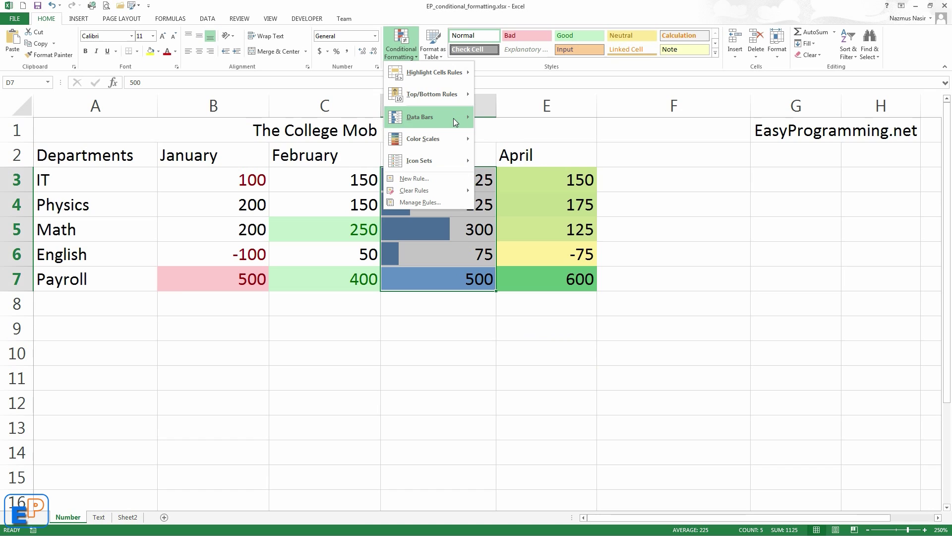
mouse_move(453, 118)
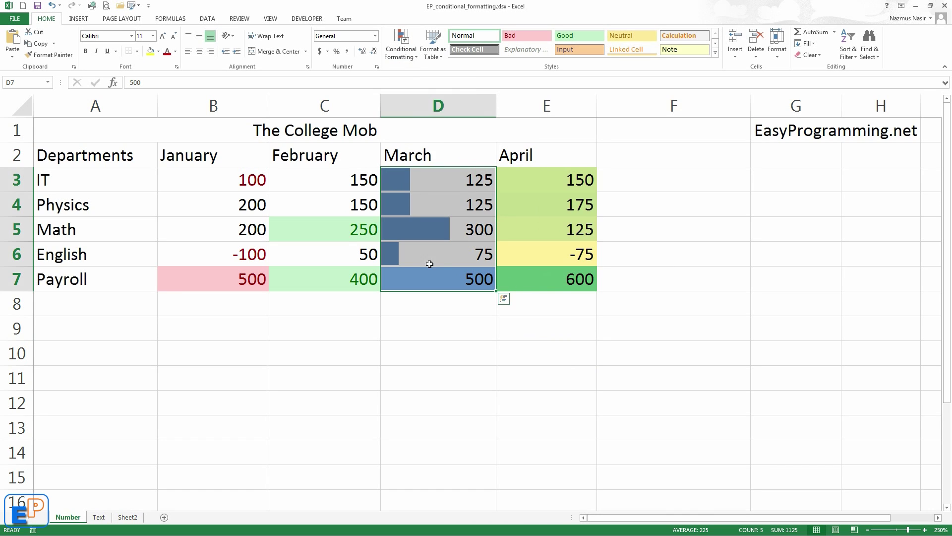
left_click(435, 228)
left_click_drag(542, 278, 537, 185)
left_click(508, 293)
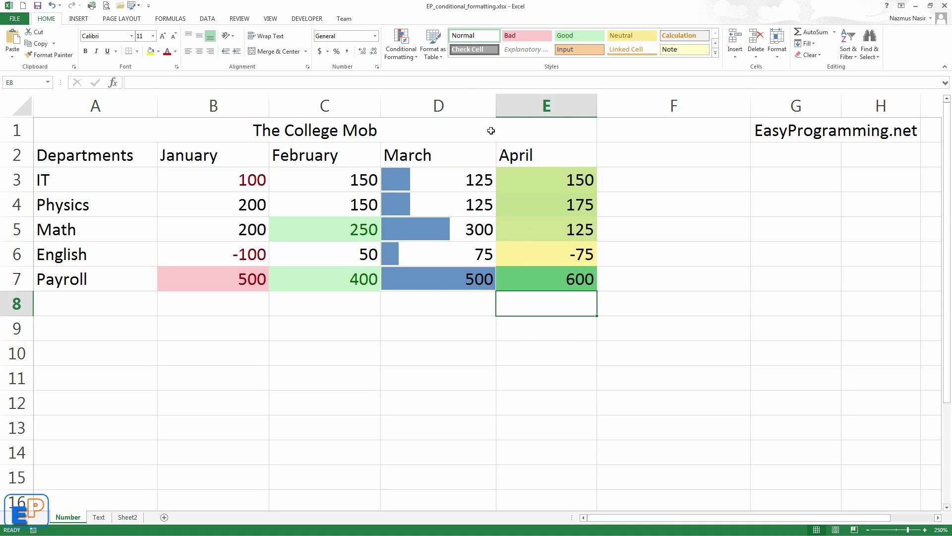
left_click(614, 183)
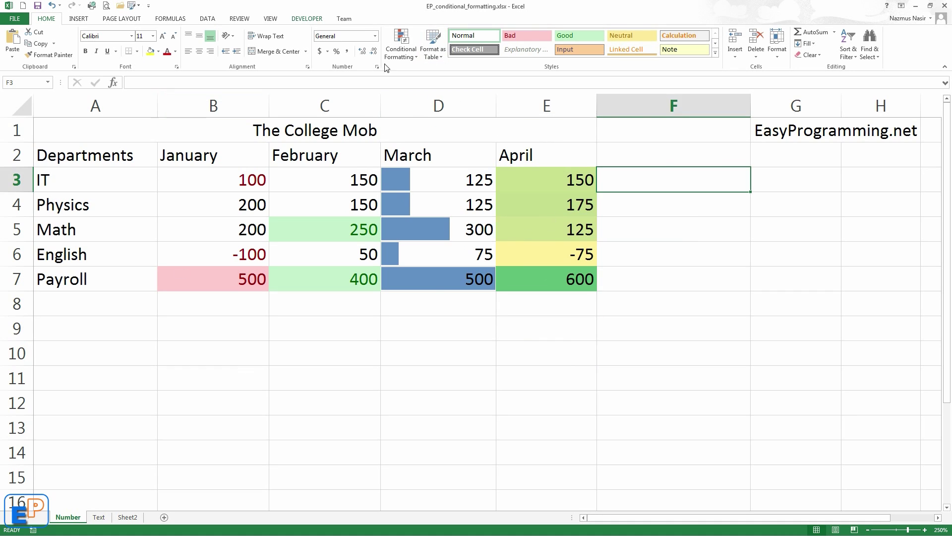
left_click(412, 55)
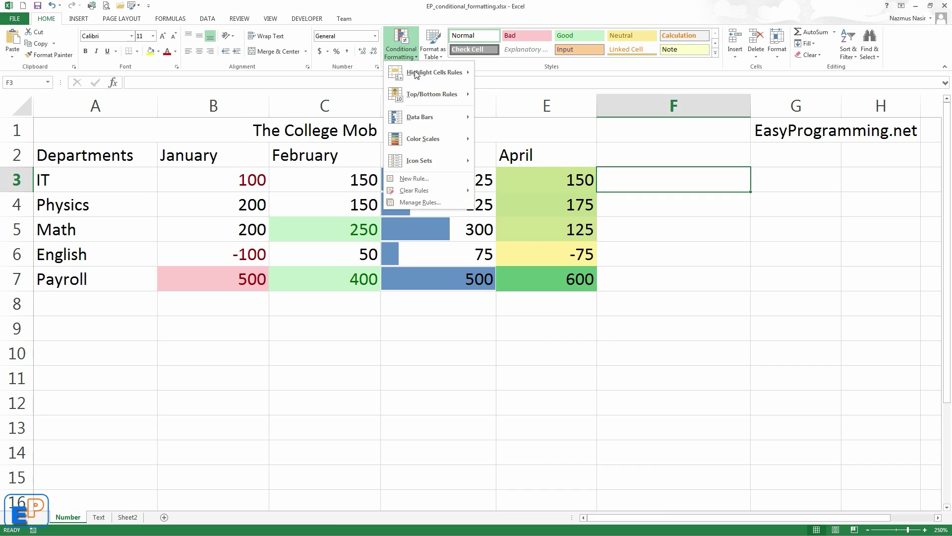
mouse_move(438, 172)
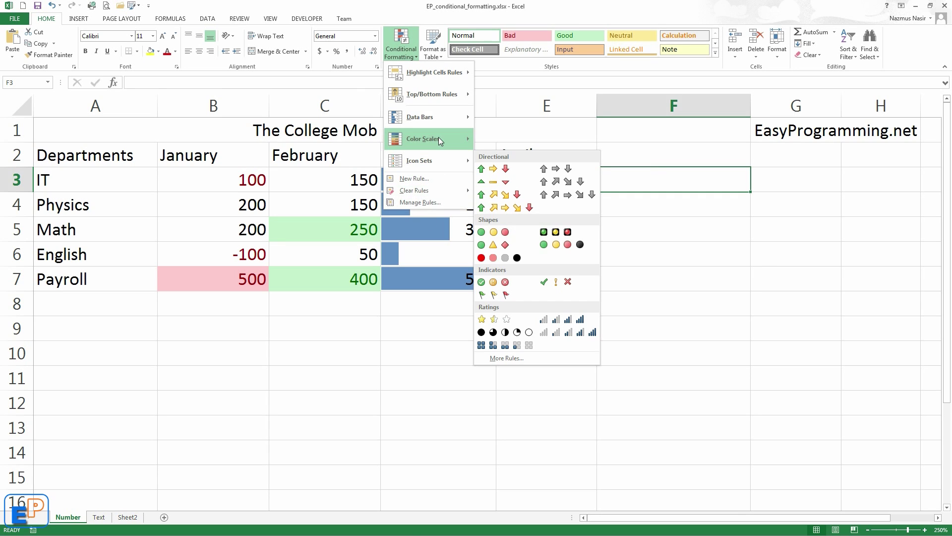
mouse_move(438, 137)
left_click(563, 270)
left_click_drag(564, 269, 560, 181)
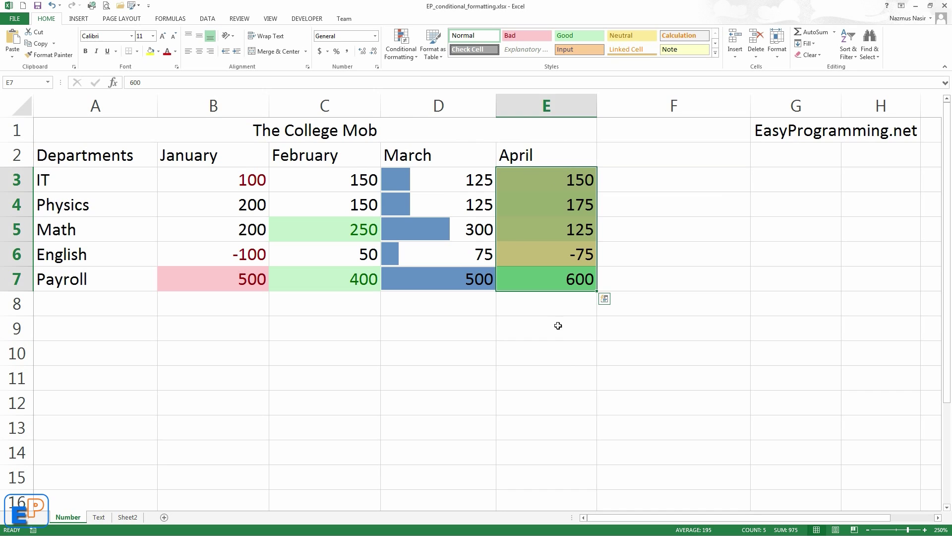
left_click(567, 284)
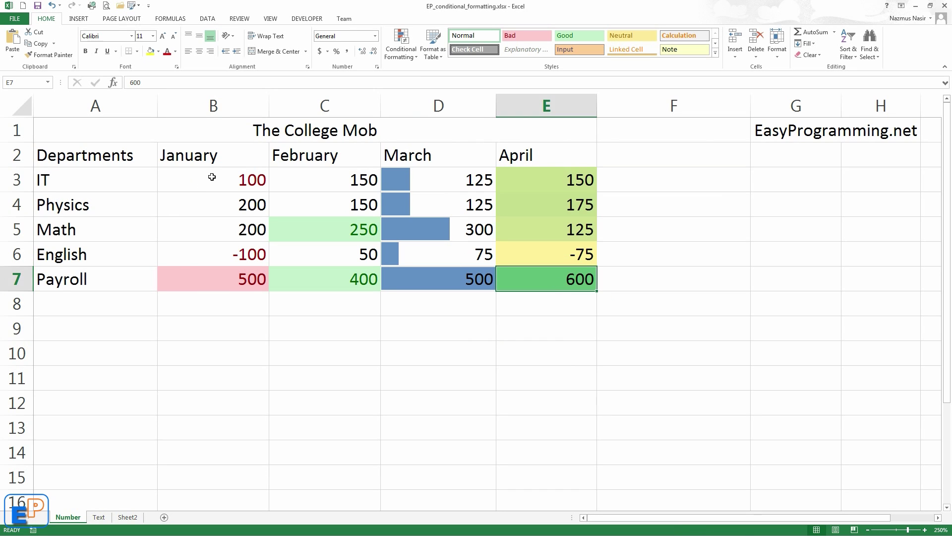
Apply the directional icon set with three colored arrows (green, yellow, red) to the January values in B3:B7.
double_click(199, 185)
left_click_drag(197, 273, 210, 180)
left_click(392, 55)
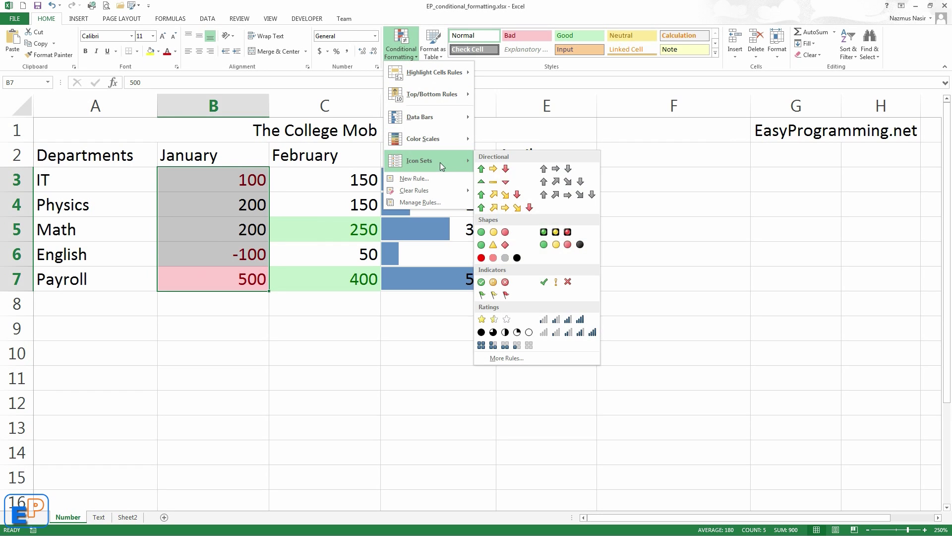
left_click(496, 171)
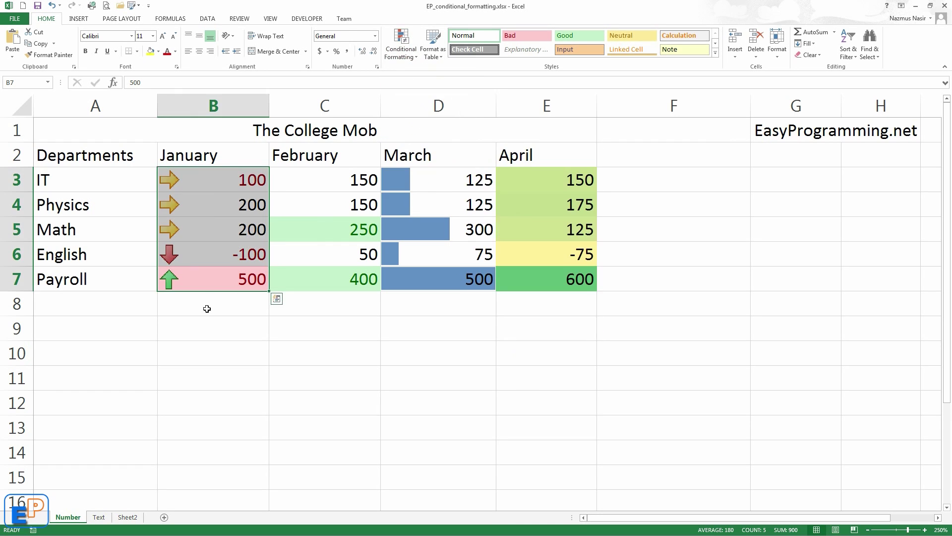
left_click_drag(186, 177, 204, 227)
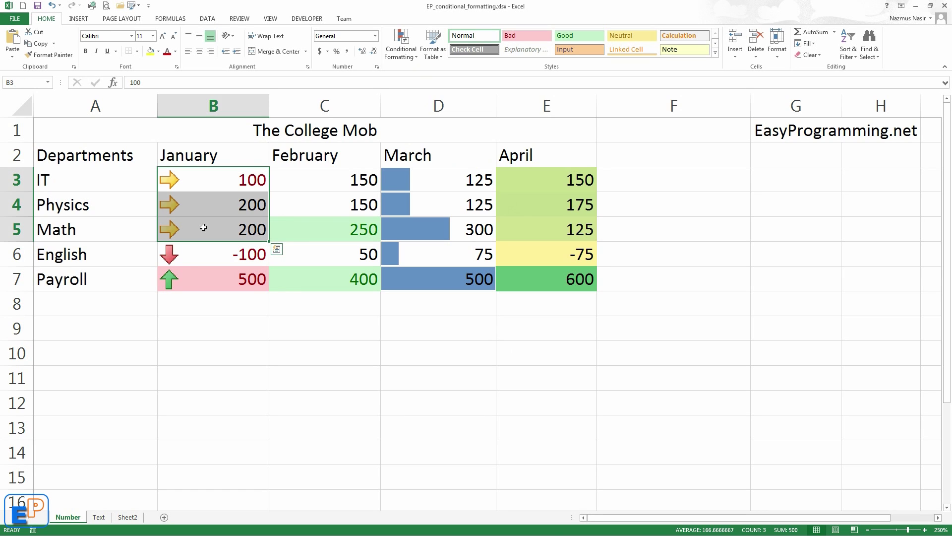
left_click(199, 255)
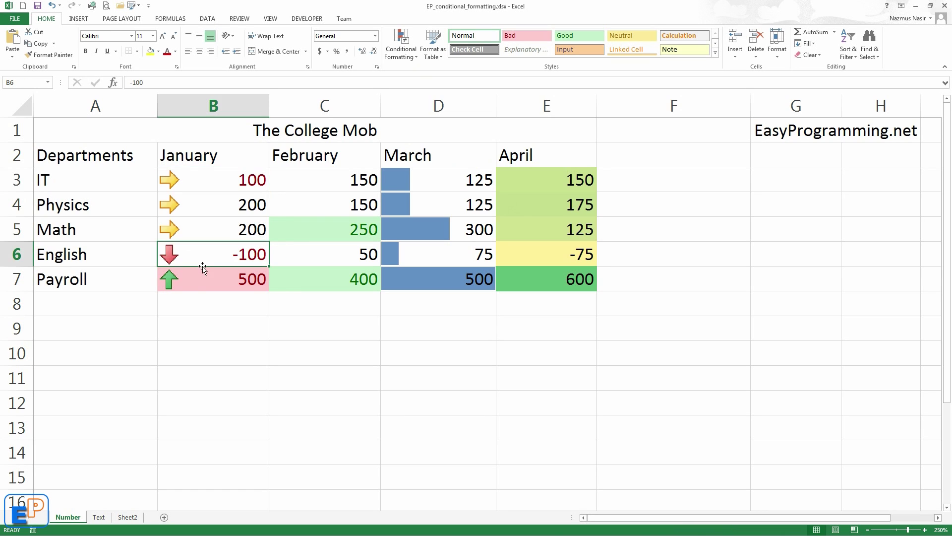
left_click(182, 285)
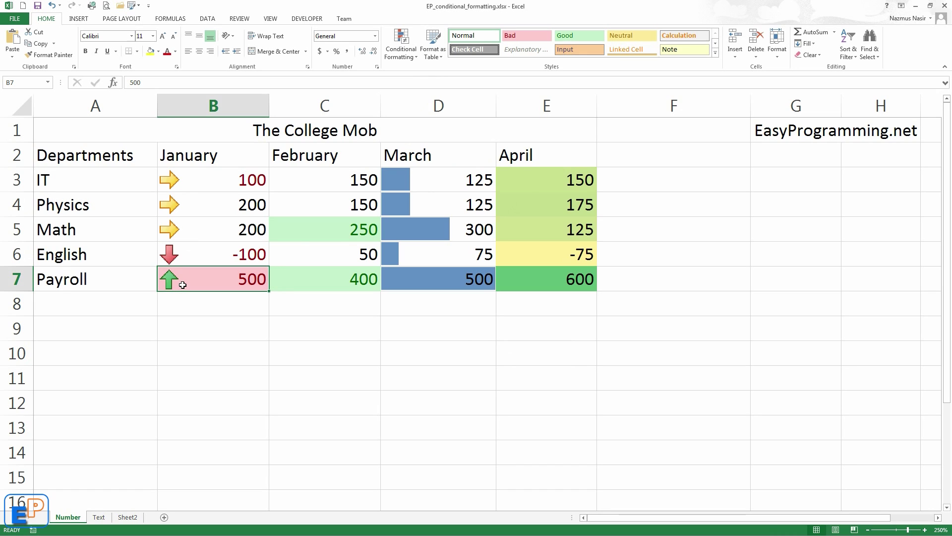
Apply the icon set with three plain green, yellow and red circles to the February values in C3:C7.
left_click_drag(362, 181, 361, 279)
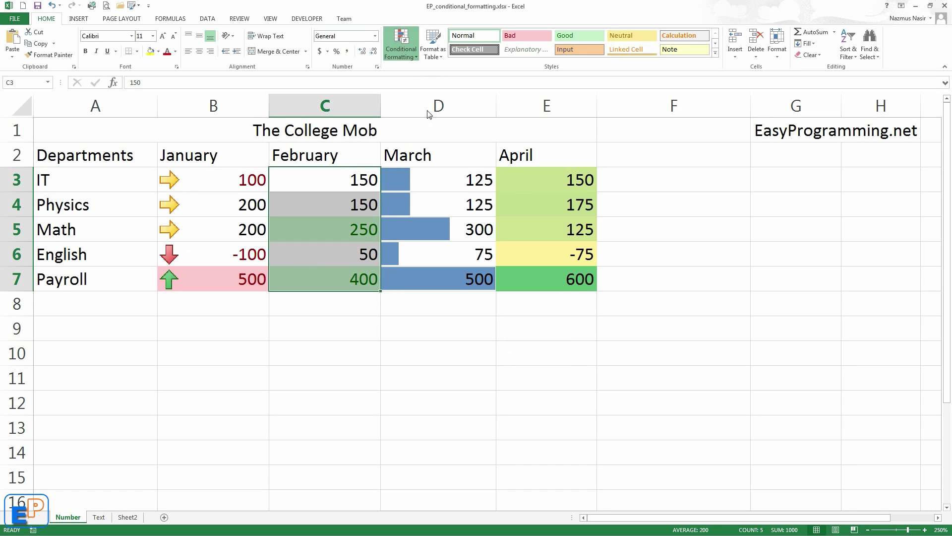
left_click(401, 45)
mouse_move(441, 158)
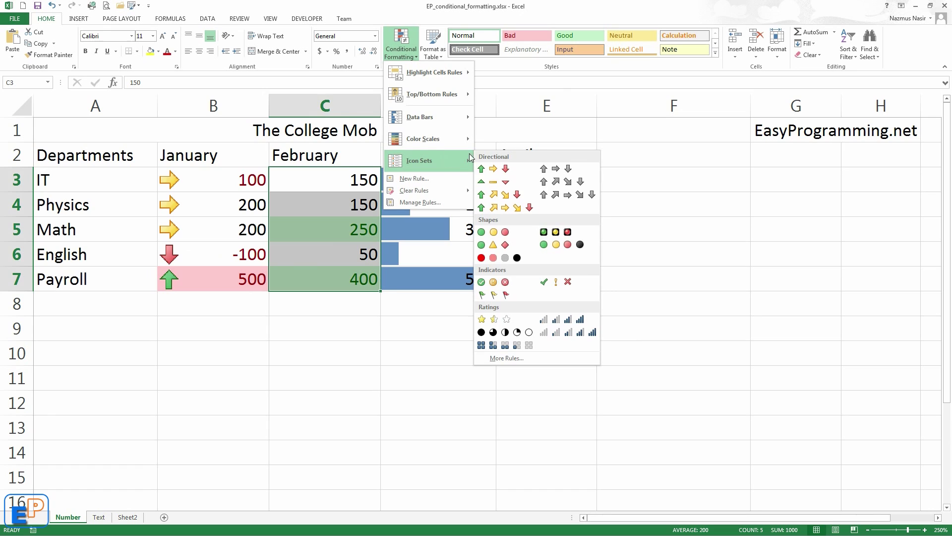
left_click(505, 232)
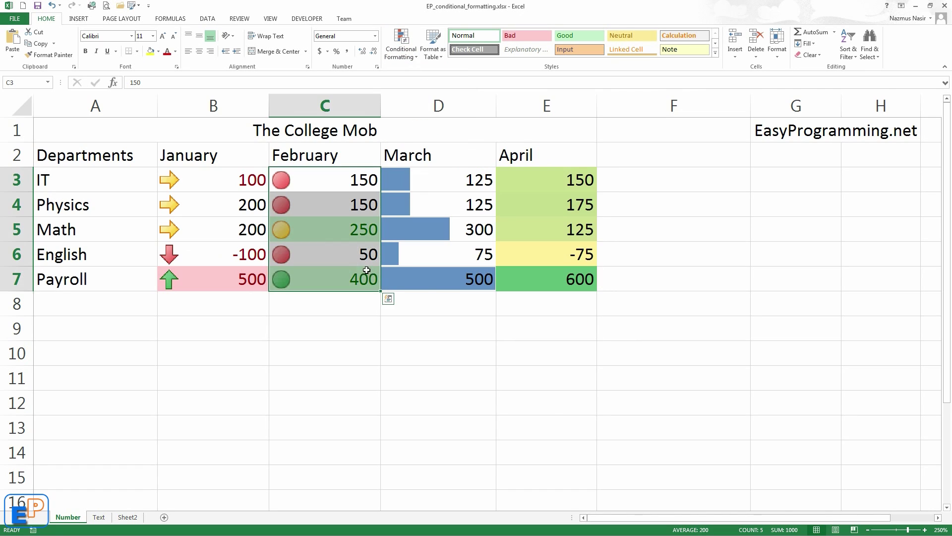
left_click(349, 232)
left_click(347, 179)
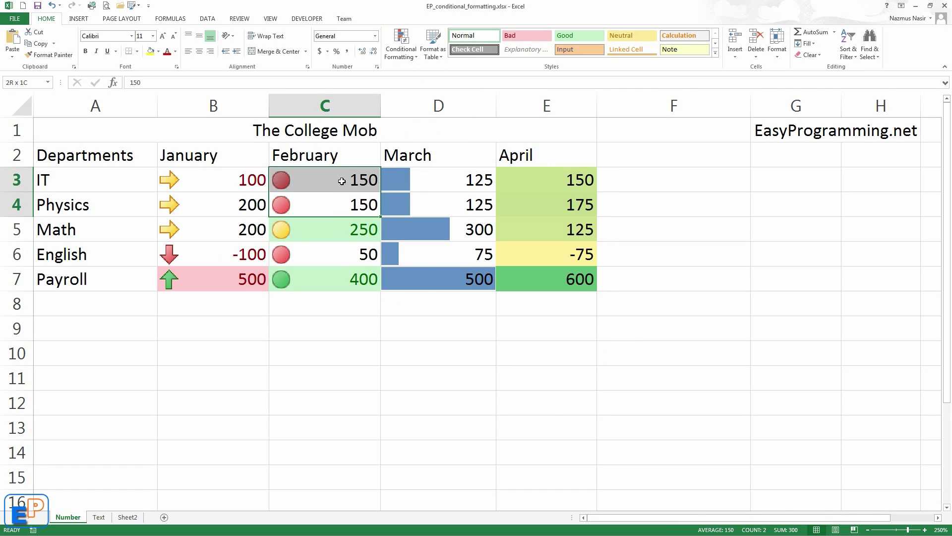
left_click(332, 253)
left_click(331, 276)
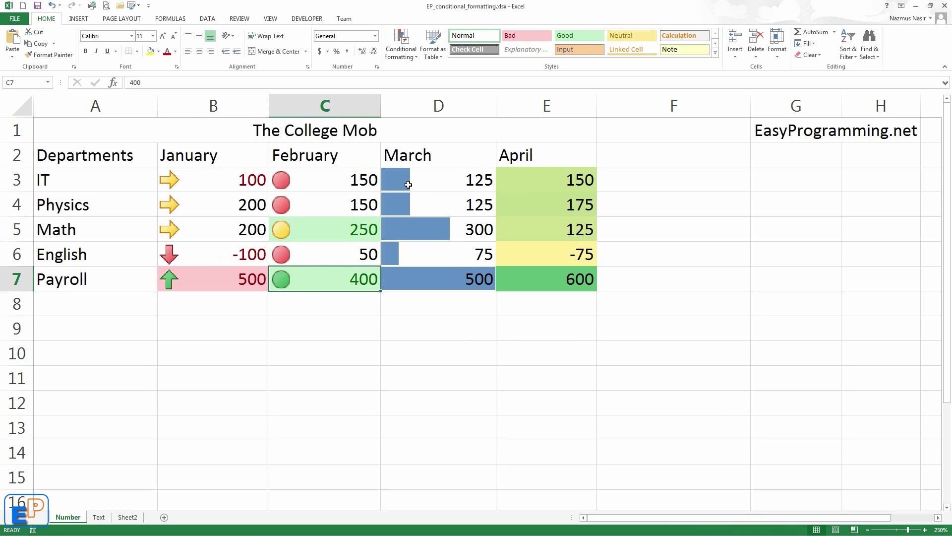
Switch to the Text sheet and select the text entries in A1:A16.
left_click(99, 518)
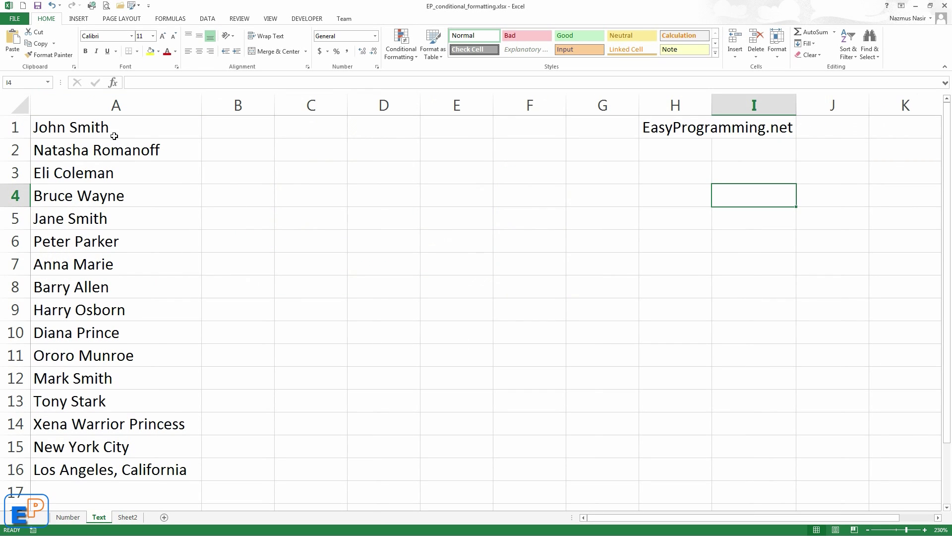
left_click_drag(125, 127, 121, 458)
Try a Top 10% rule on the text entries in A1:A16 and clear the rules from the selected cells.
left_click(401, 47)
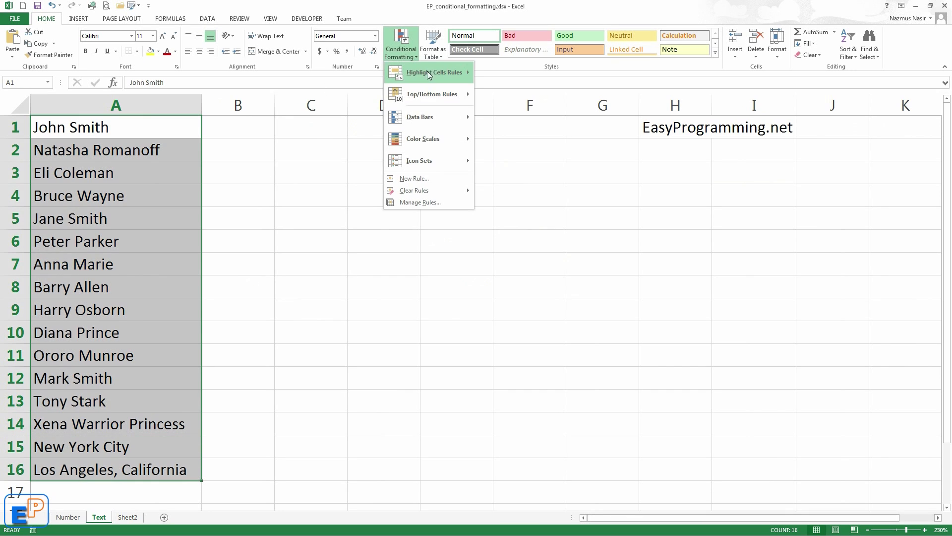
mouse_move(429, 72)
mouse_move(433, 90)
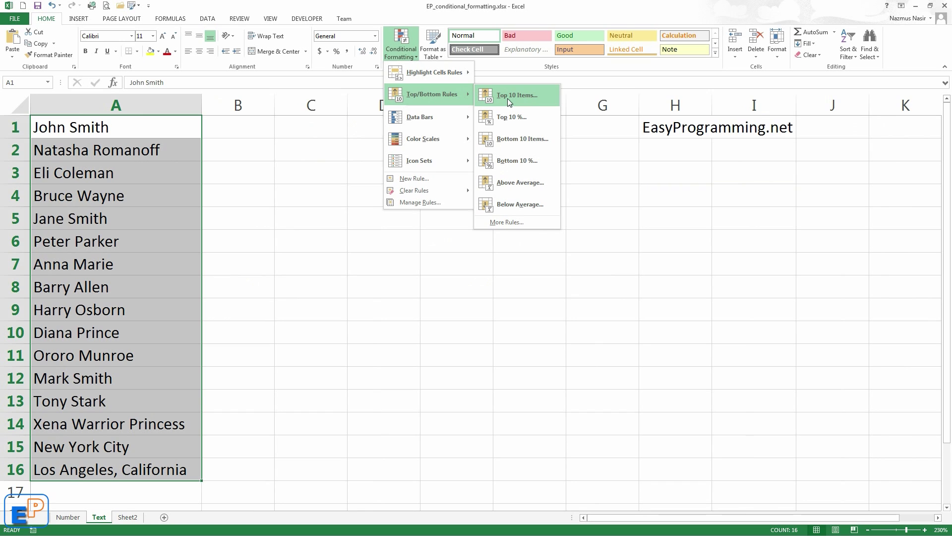
left_click(518, 117)
left_click(355, 252)
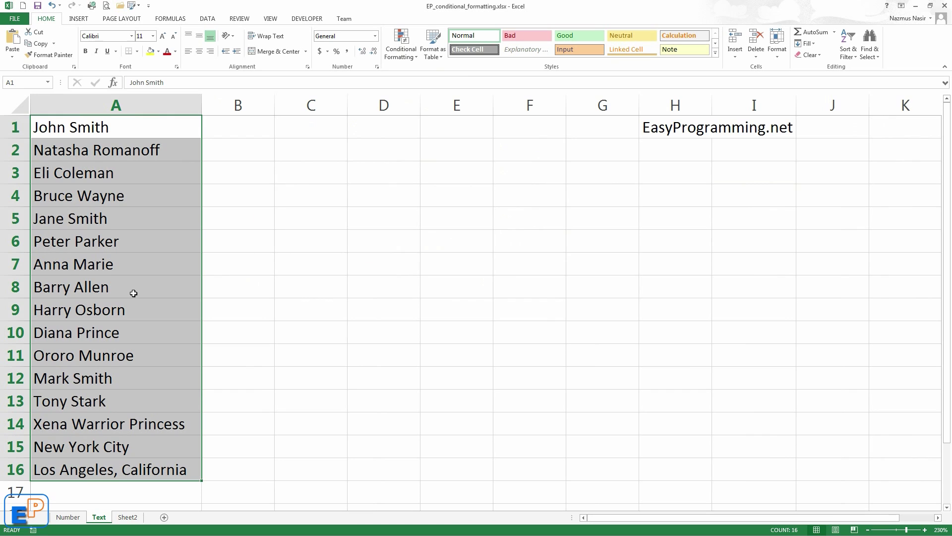
left_click(401, 45)
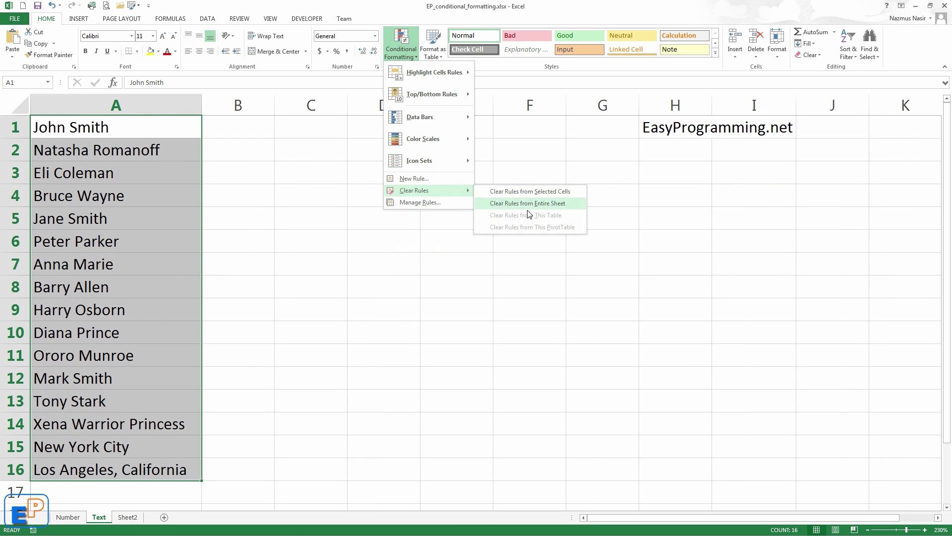
left_click(529, 191)
Apply a Greater Than rule with the value "Jo" and Light Red Fill with Dark Red Text to the entries in A1:A16.
left_click(401, 45)
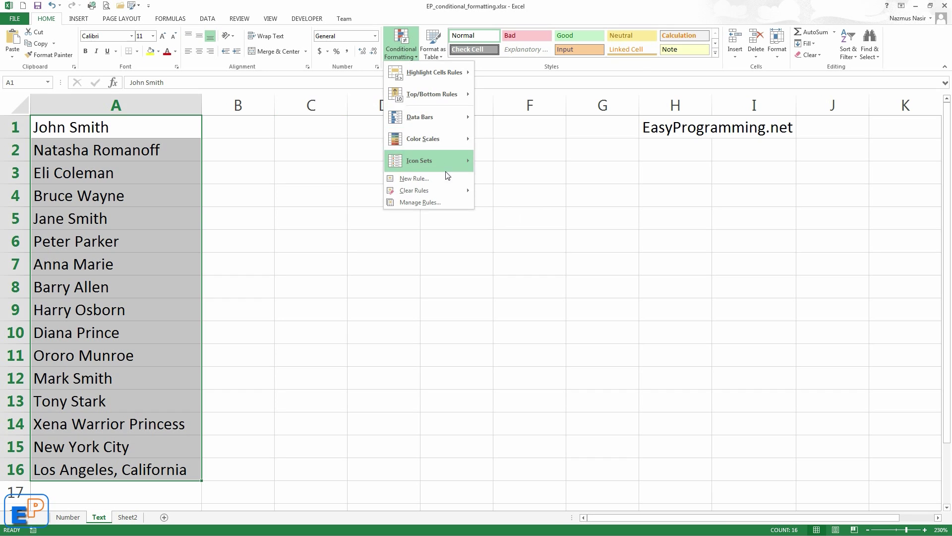
mouse_move(452, 120)
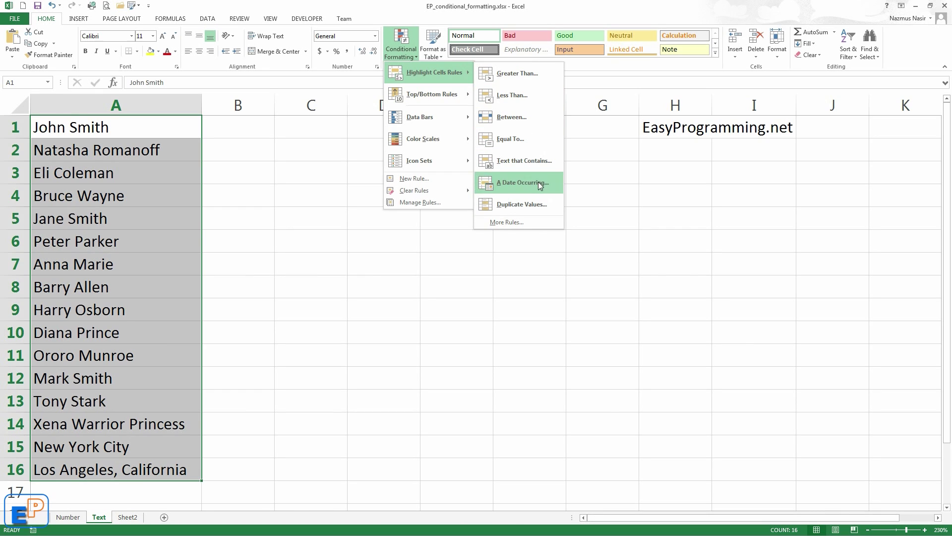
left_click(522, 74)
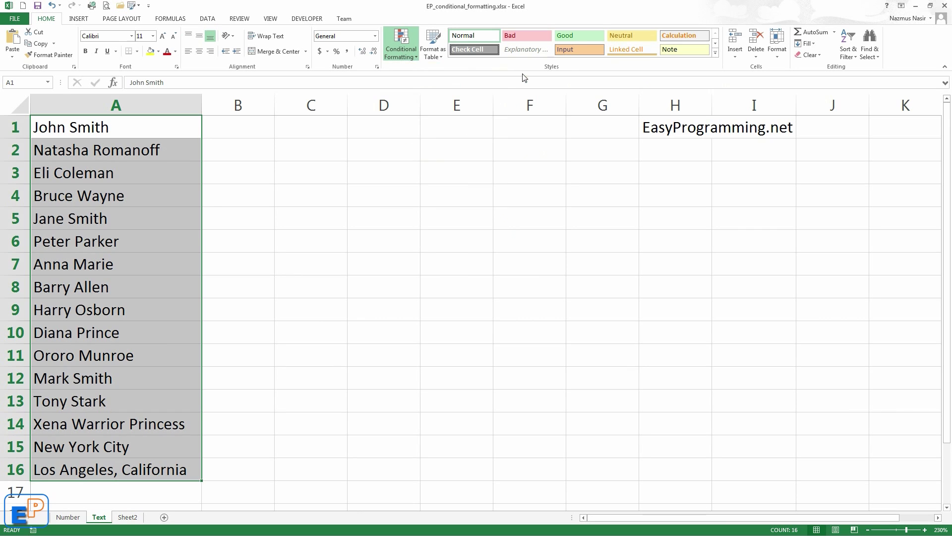
left_click_drag(349, 216, 382, 194)
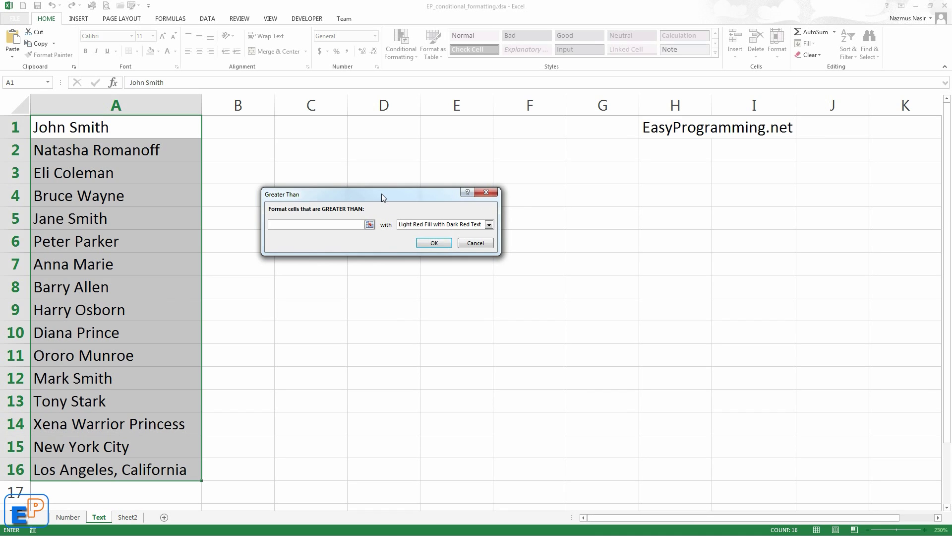
type("J")
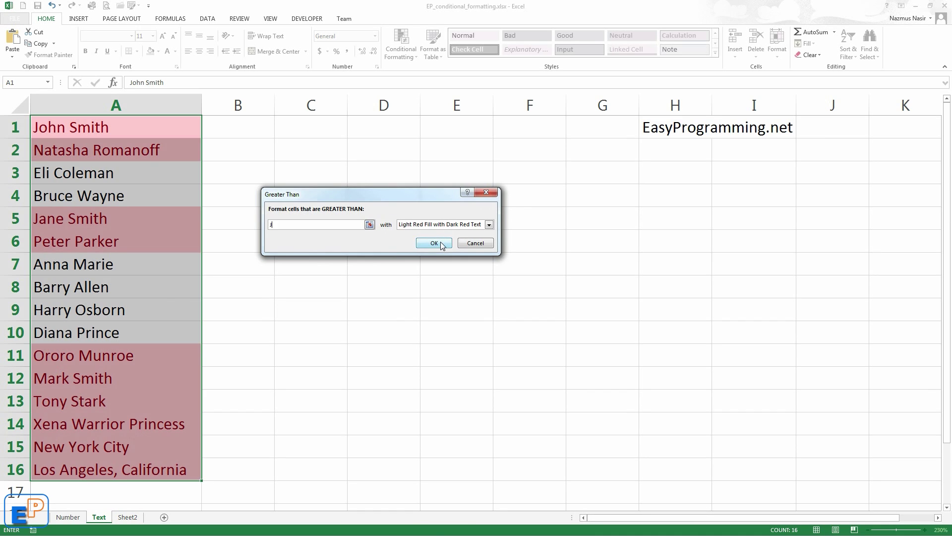
type("o")
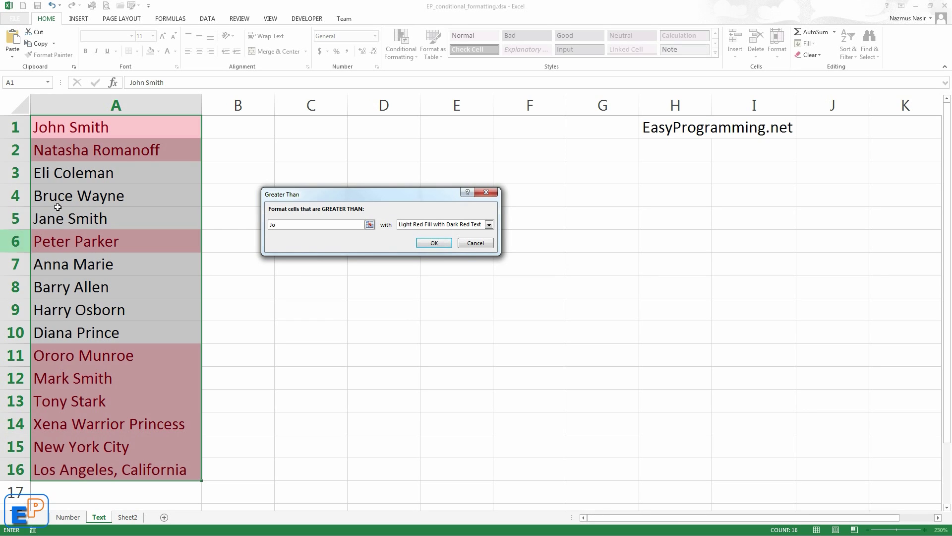
key("BackSpace")
type("o")
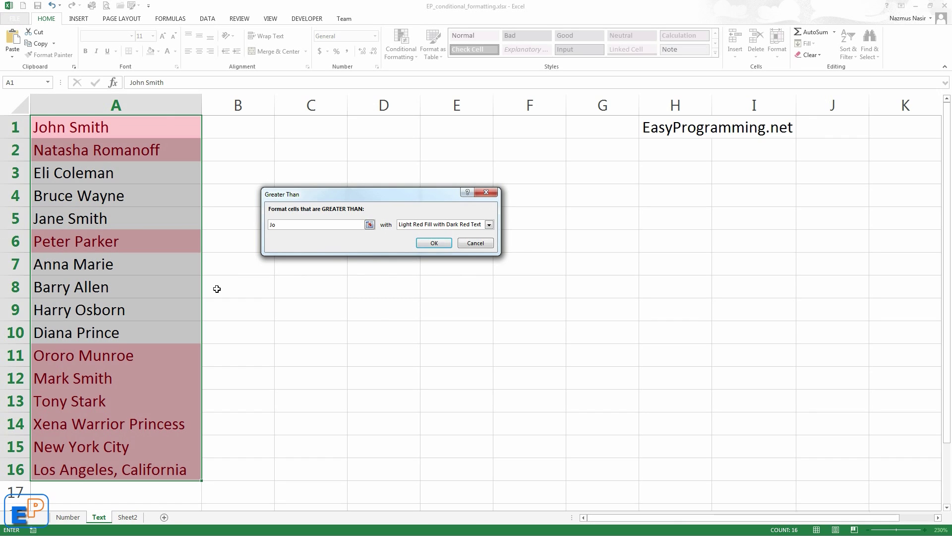
key("Return")
Examine which text entries in A1:A16 the Greater Than rule highlights and which it leaves plain.
left_click(64, 132)
left_click(66, 142)
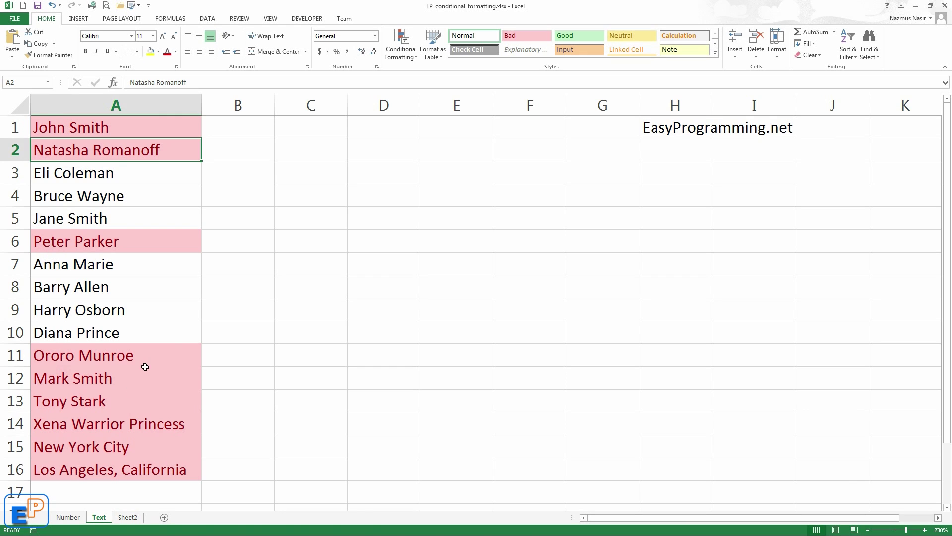
left_click_drag(67, 336, 72, 262)
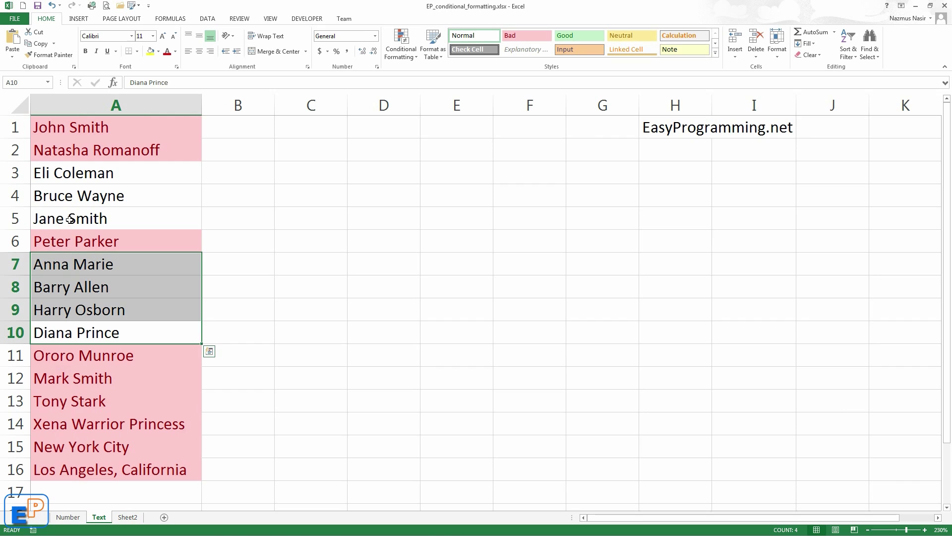
left_click_drag(70, 219, 88, 177)
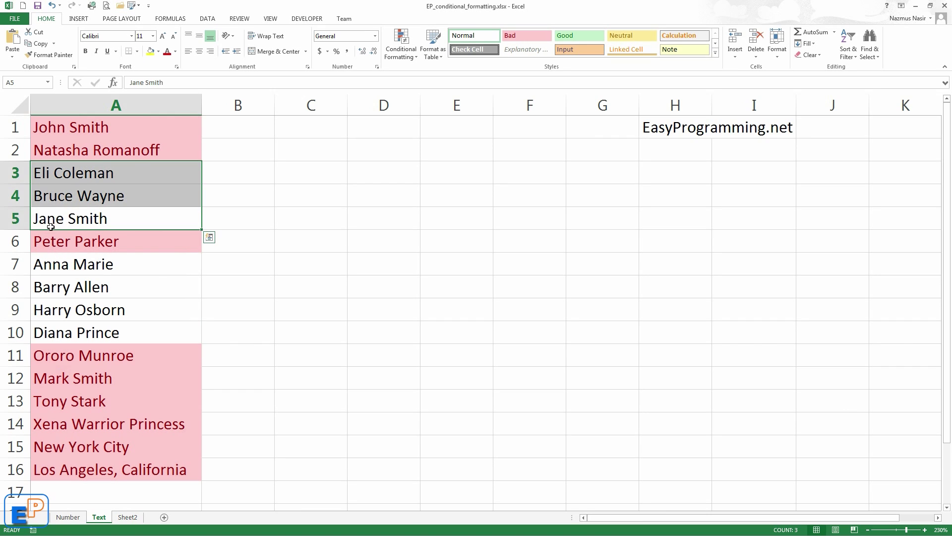
left_click(50, 223)
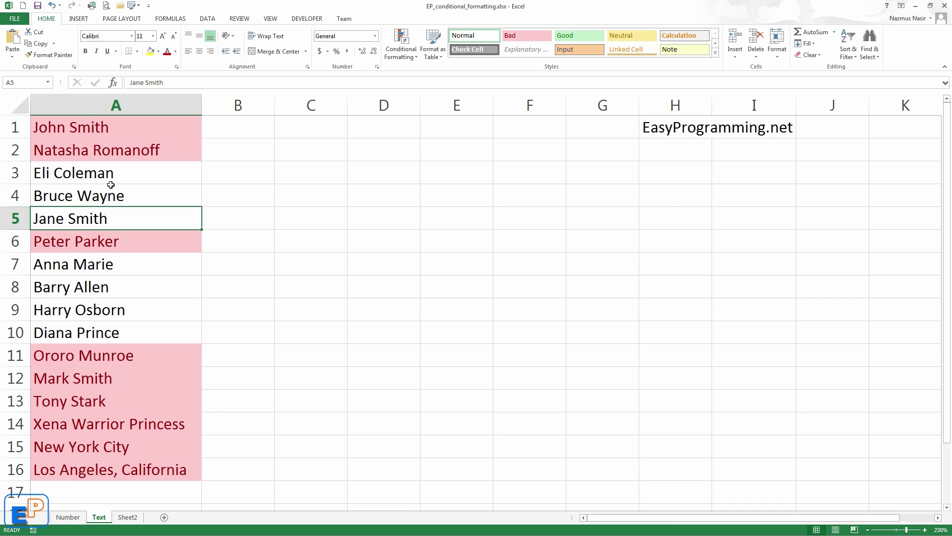
left_click_drag(92, 123, 82, 469)
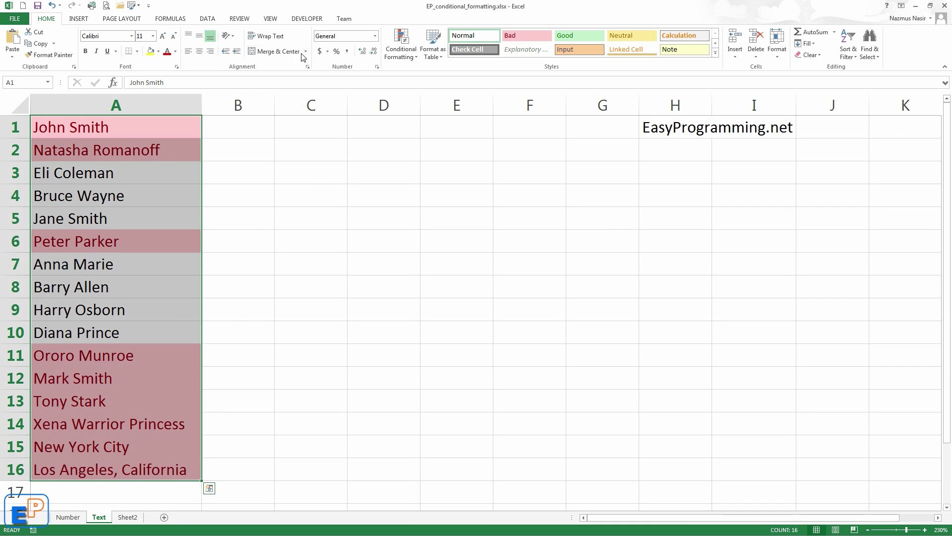
Switch to Sheet2 and select all of column A.
left_click(127, 517)
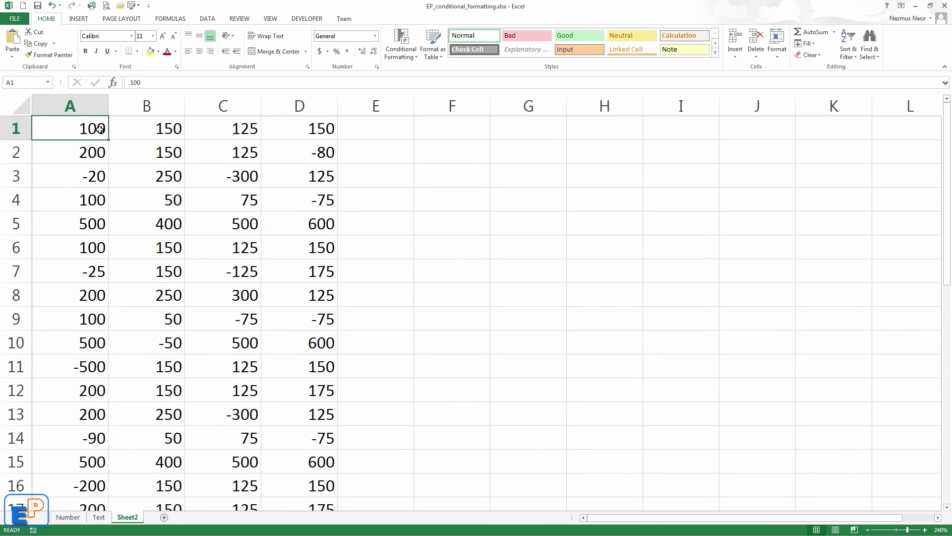
left_click(414, 40)
left_click(419, 2)
left_click_drag(88, 105, 309, 106)
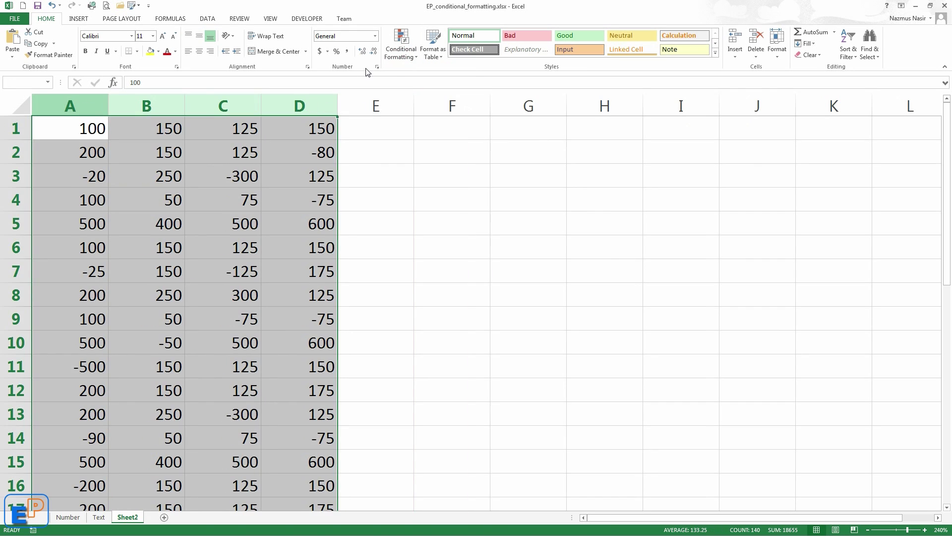
left_click(403, 55)
left_click(89, 107)
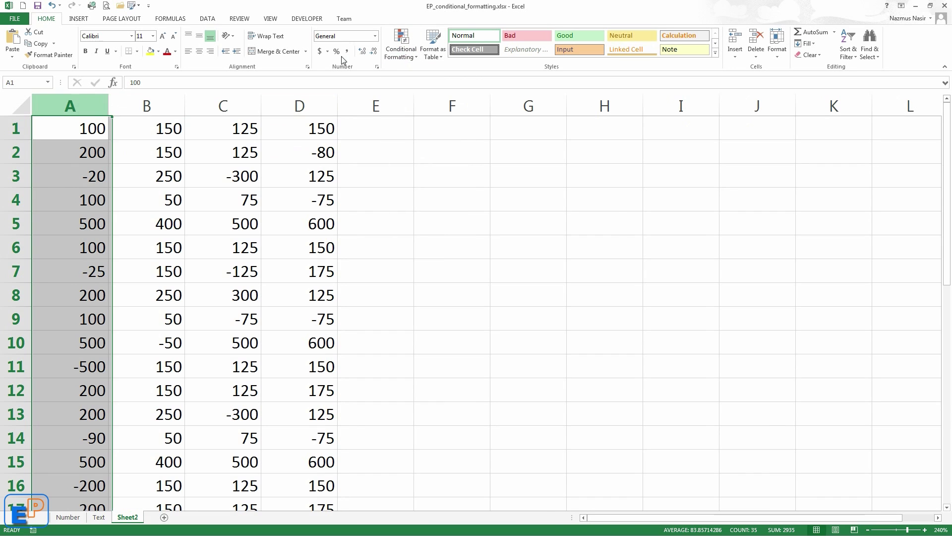
Start a new formatting rule for column A, review the rule types and choose "Format all cells based on their values".
left_click(402, 53)
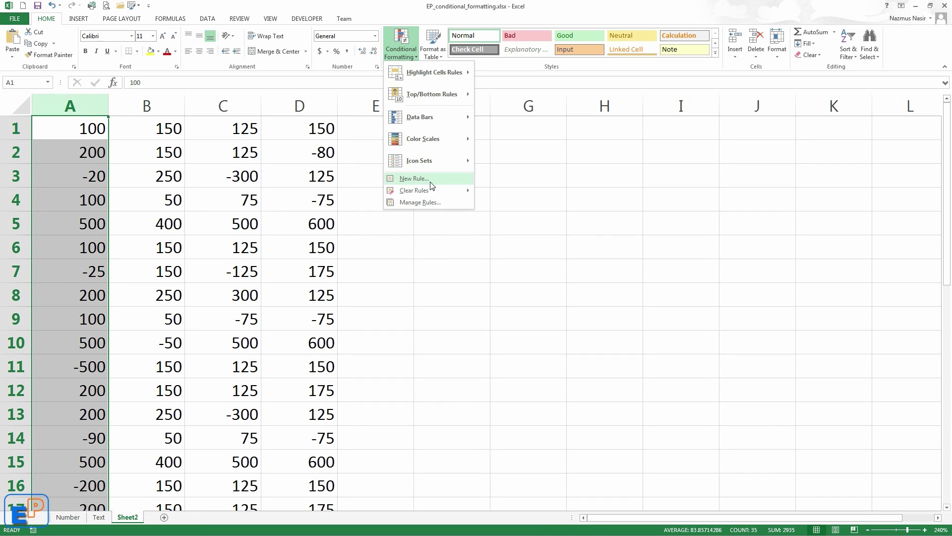
left_click(430, 184)
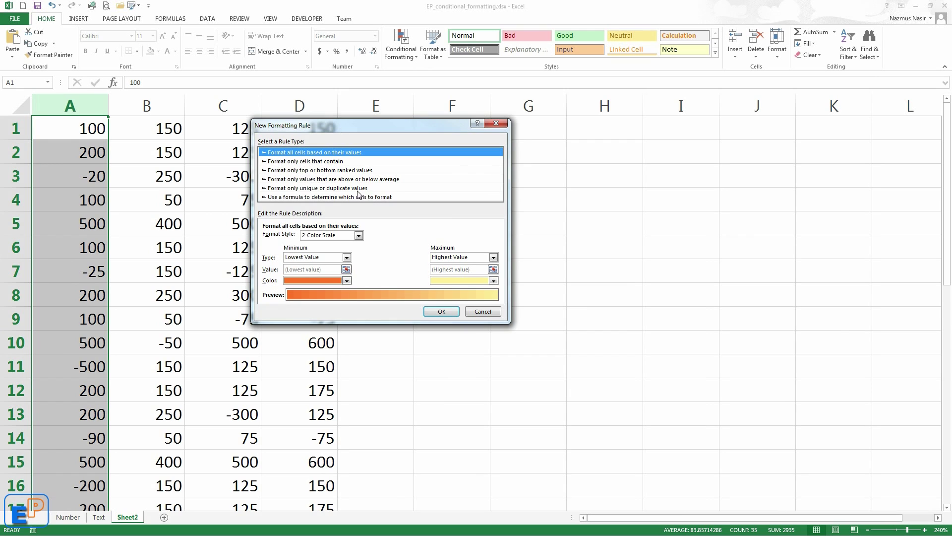
left_click(314, 189)
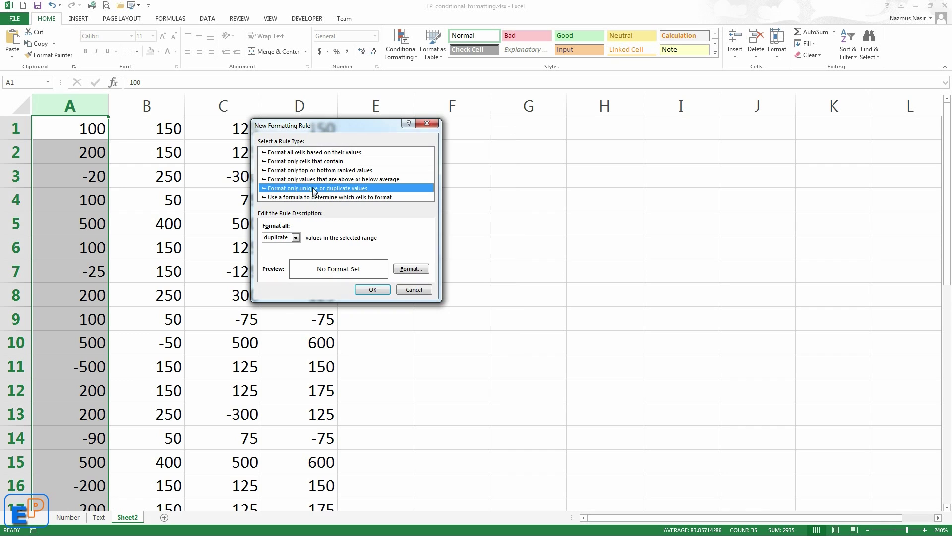
left_click(326, 197)
left_click(324, 153)
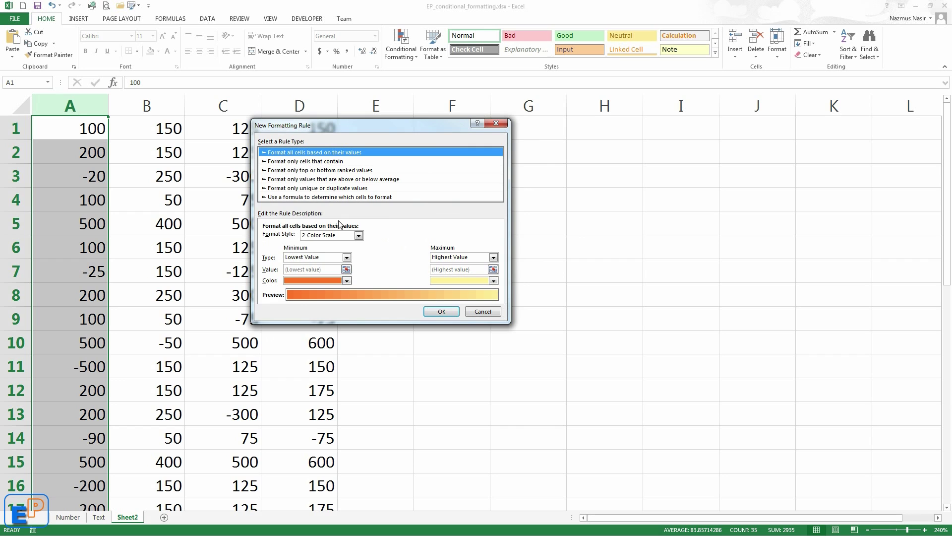
left_click(322, 161)
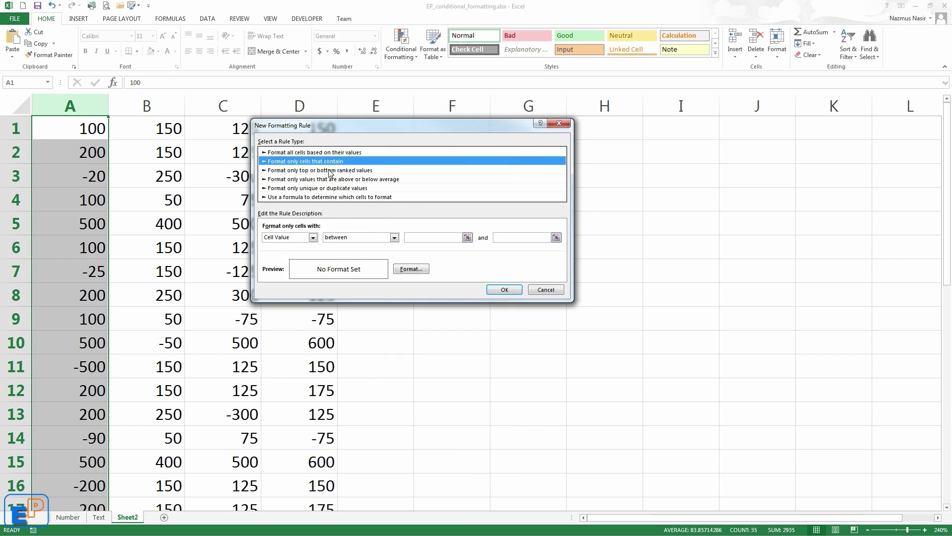
left_click(330, 170)
left_click(331, 179)
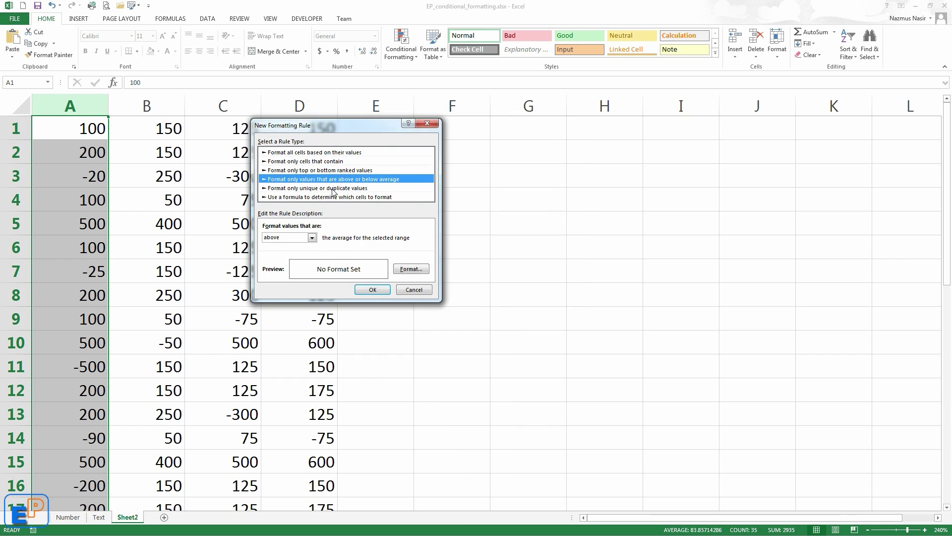
left_click(337, 155)
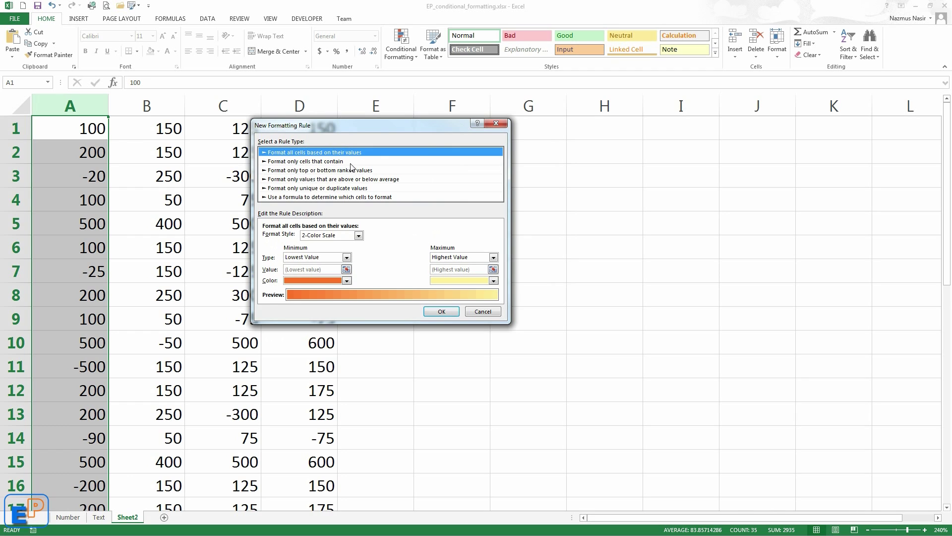
Set the rule's format style to 3-Color Scale, apply it to column A and check the colored values.
left_click(358, 236)
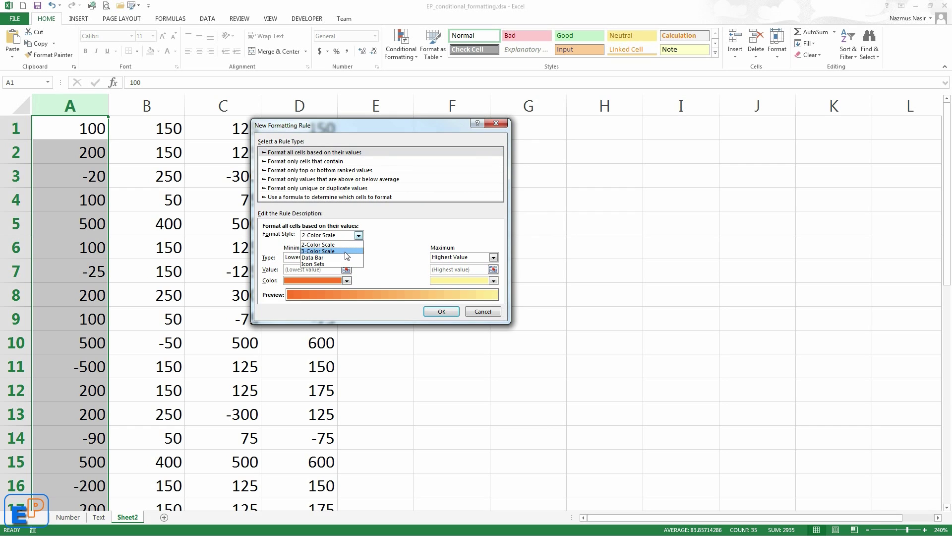
left_click(346, 252)
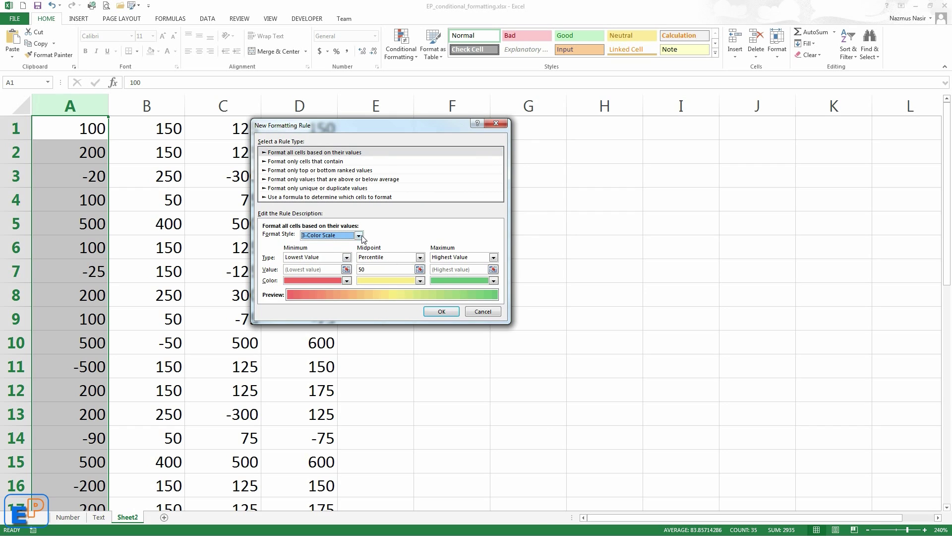
left_click(358, 235)
left_click(346, 251)
left_click(440, 312)
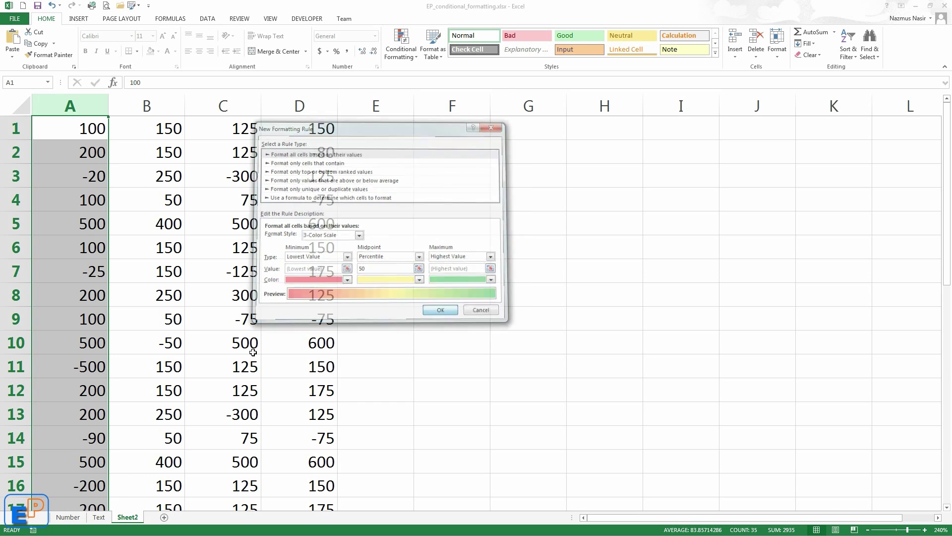
left_click(159, 267)
scroll(112, 406, "down", 10)
scroll(111, 388, "up", 10)
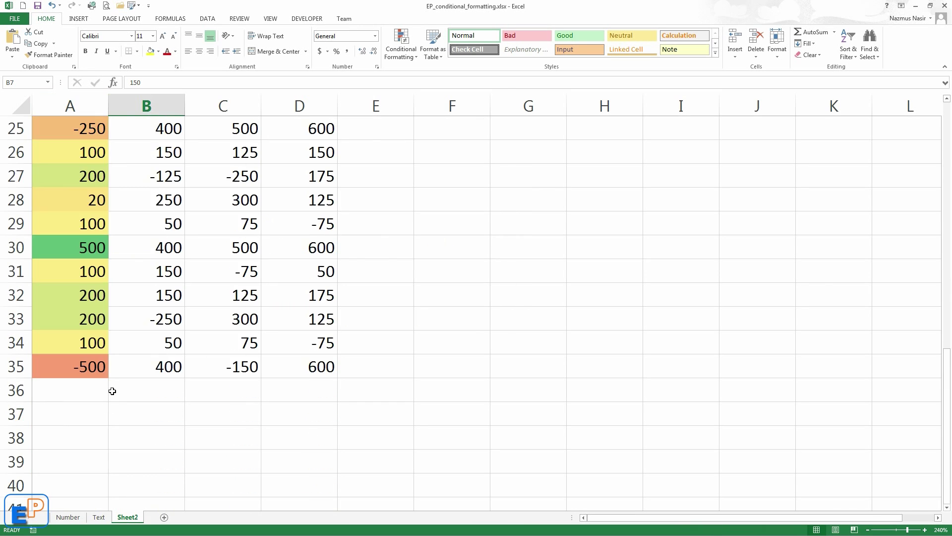
Select column B and start a new formatting rule that formats only duplicate values.
left_click(171, 111)
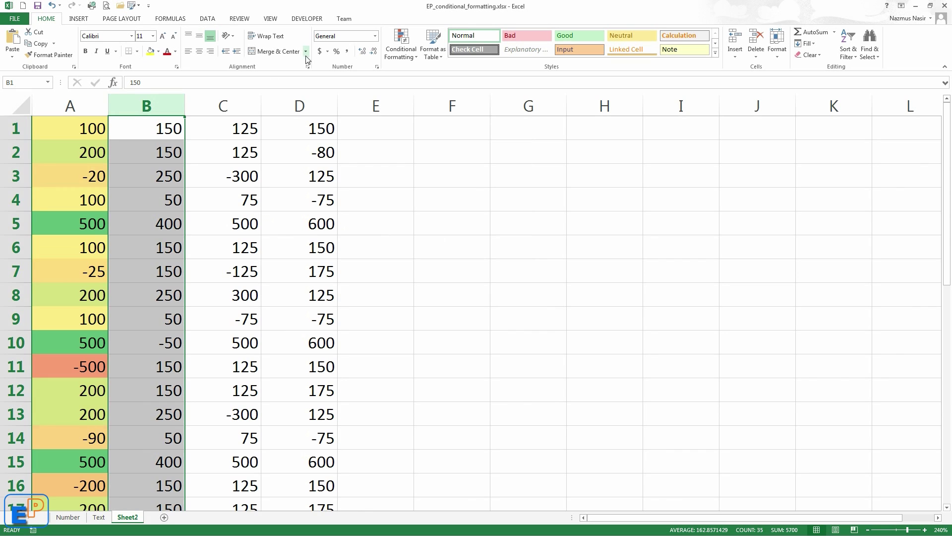
left_click(401, 47)
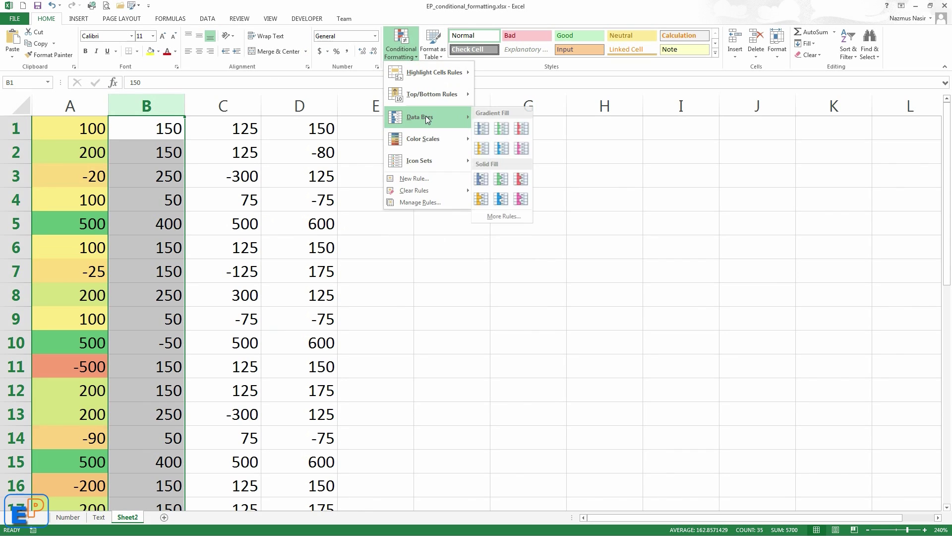
left_click(426, 179)
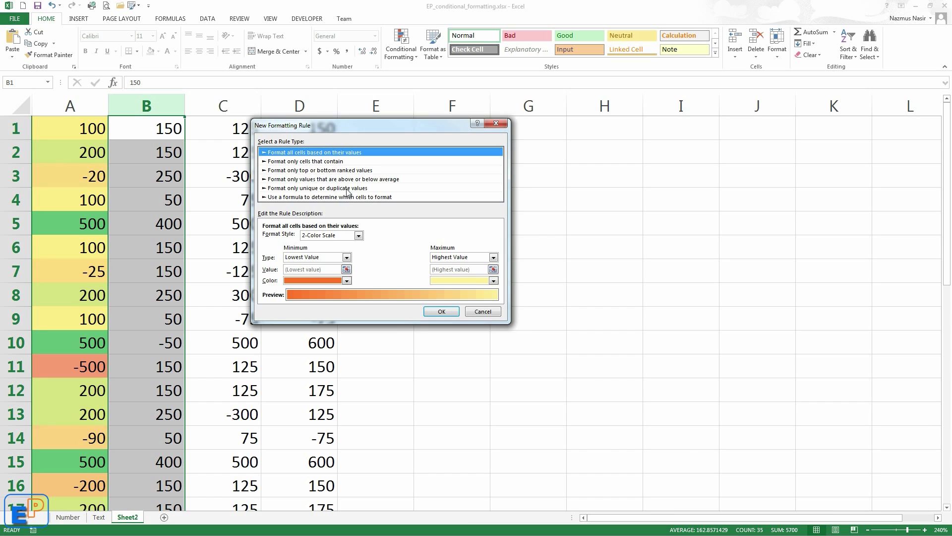
left_click(348, 188)
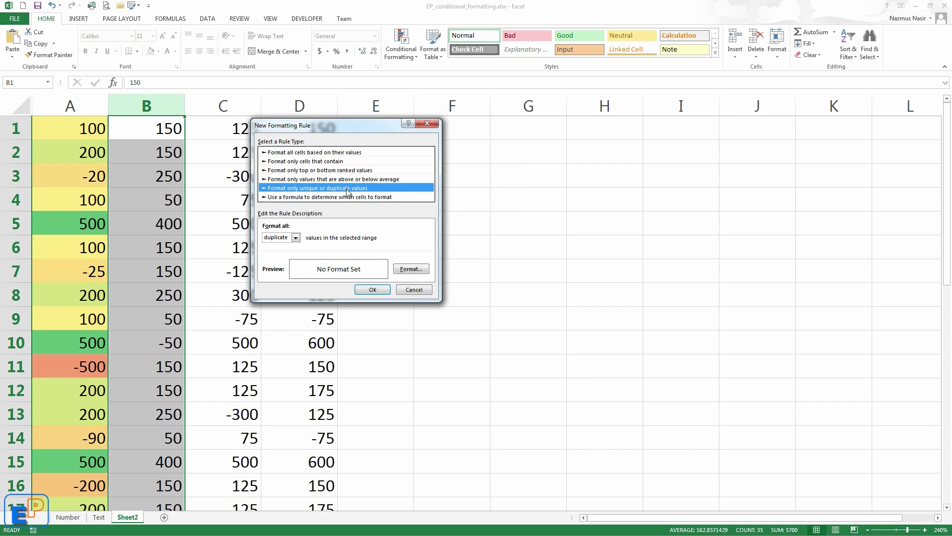
Set the duplicate rule's format to a bold font in the standard light blue color.
left_click(409, 268)
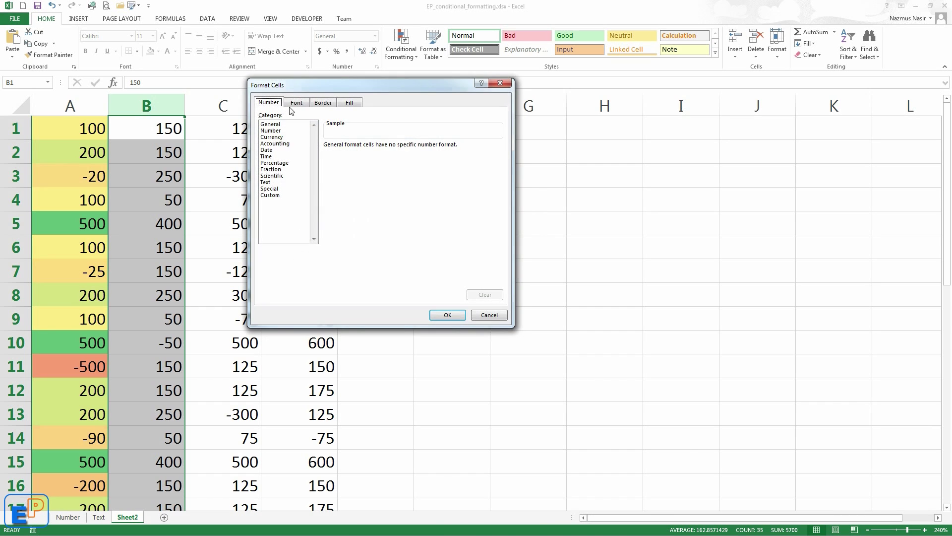
left_click(296, 103)
left_click(400, 147)
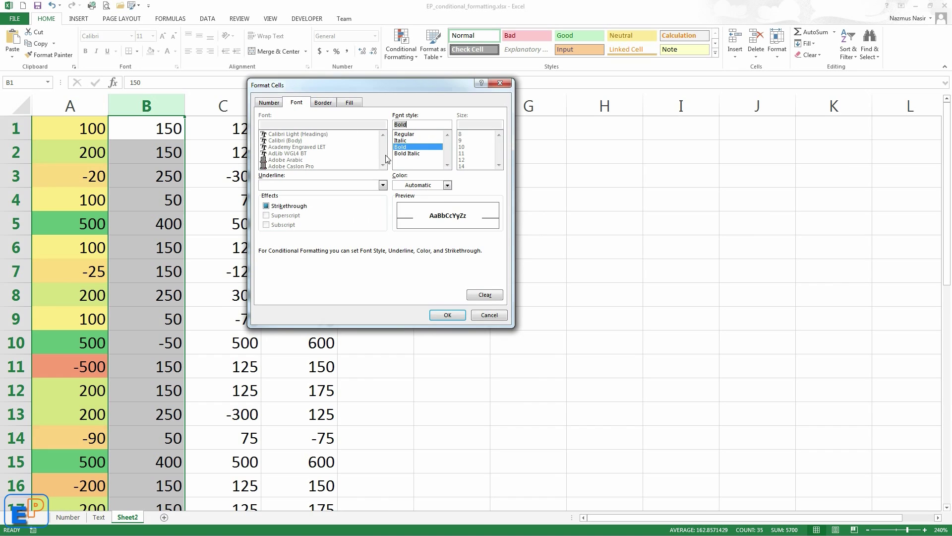
left_click(447, 185)
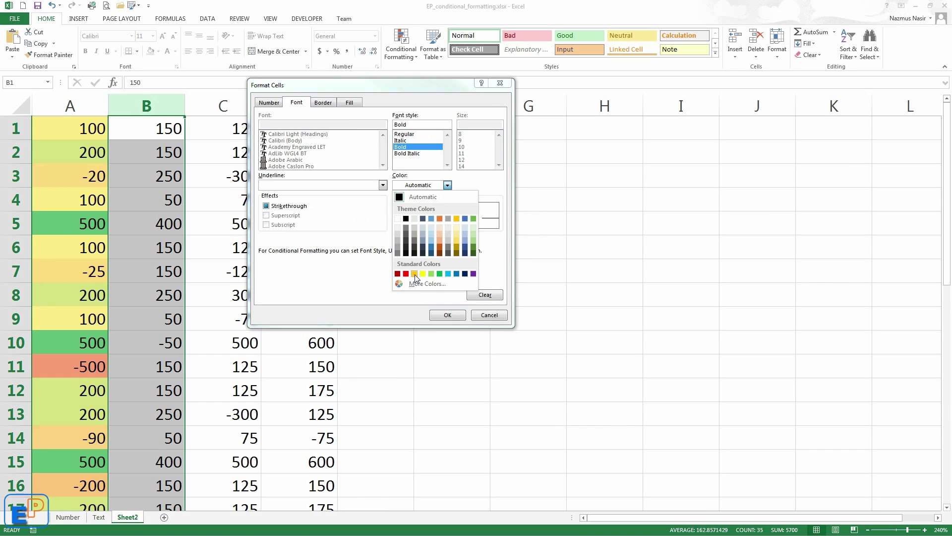
left_click(415, 274)
left_click(447, 185)
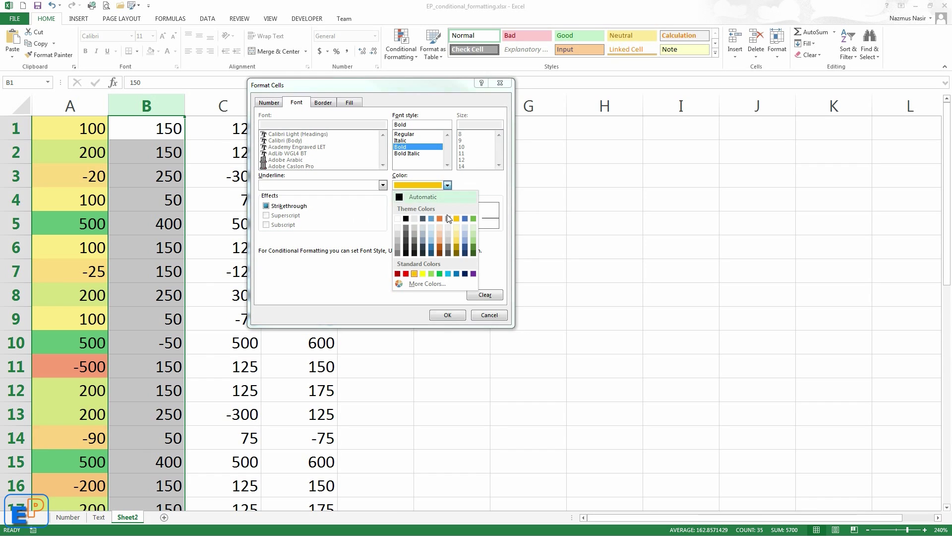
left_click(449, 273)
left_click(447, 315)
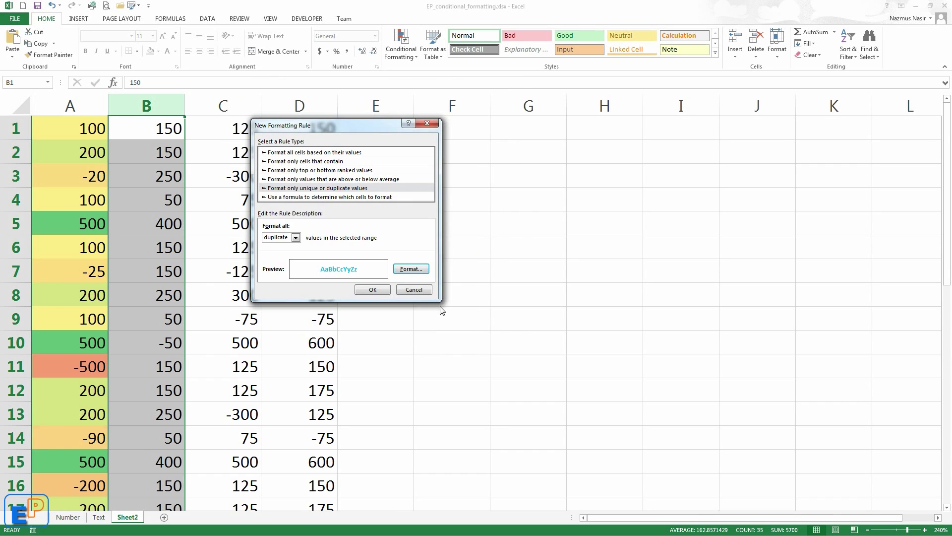
Apply the duplicate-values rule to column B and check which values it formats down the column.
left_click(375, 290)
left_click(205, 301)
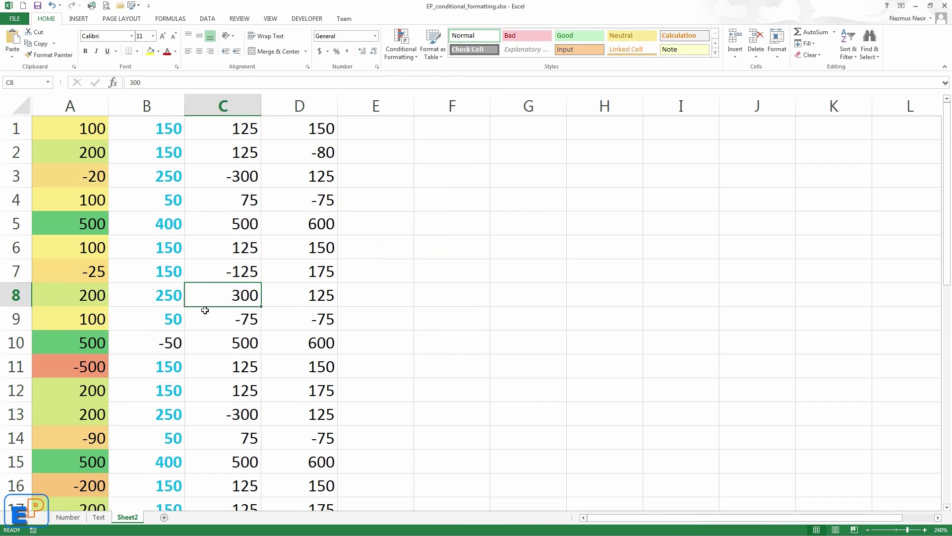
scroll(191, 370, "down", 7)
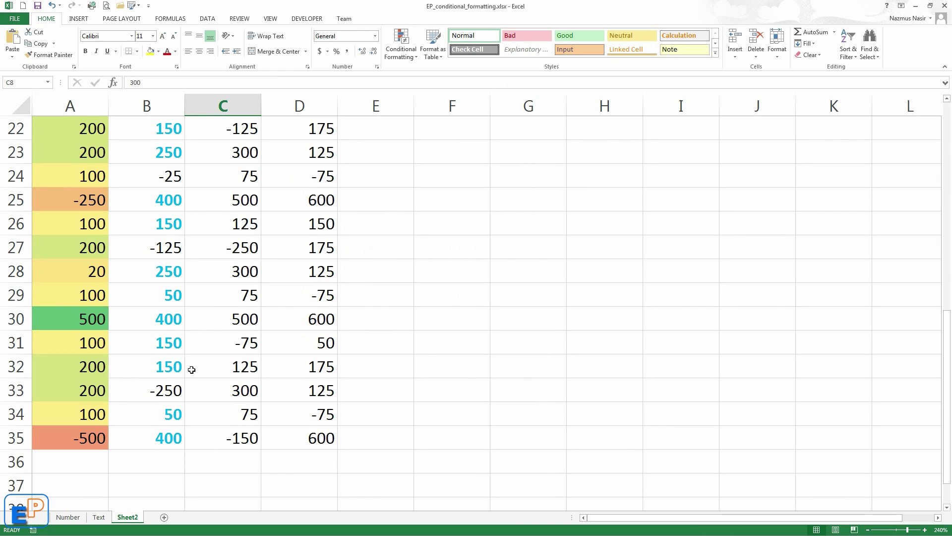
left_click(175, 391)
left_click(162, 248)
scroll(162, 247, "up", 7)
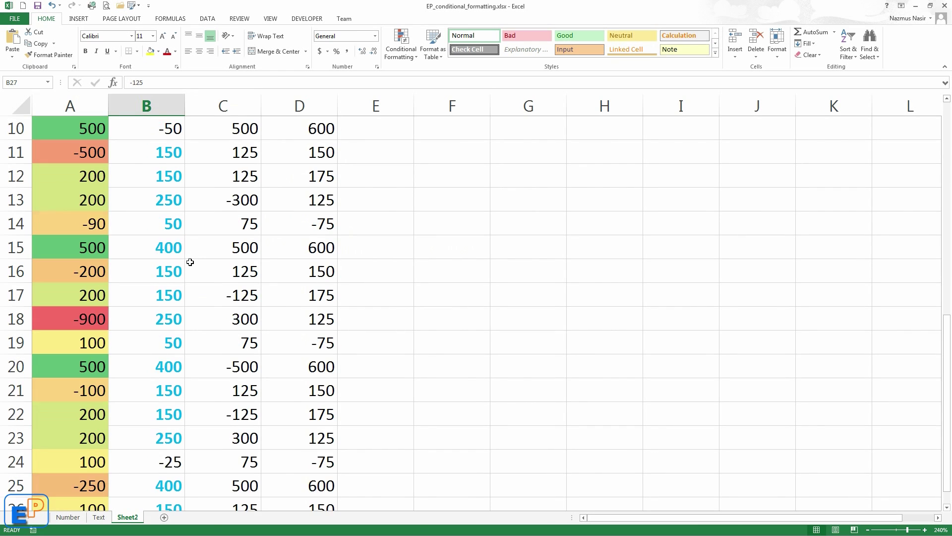
Start a second formatting rule for column B that formats only unique values.
left_click(168, 110)
left_click(401, 44)
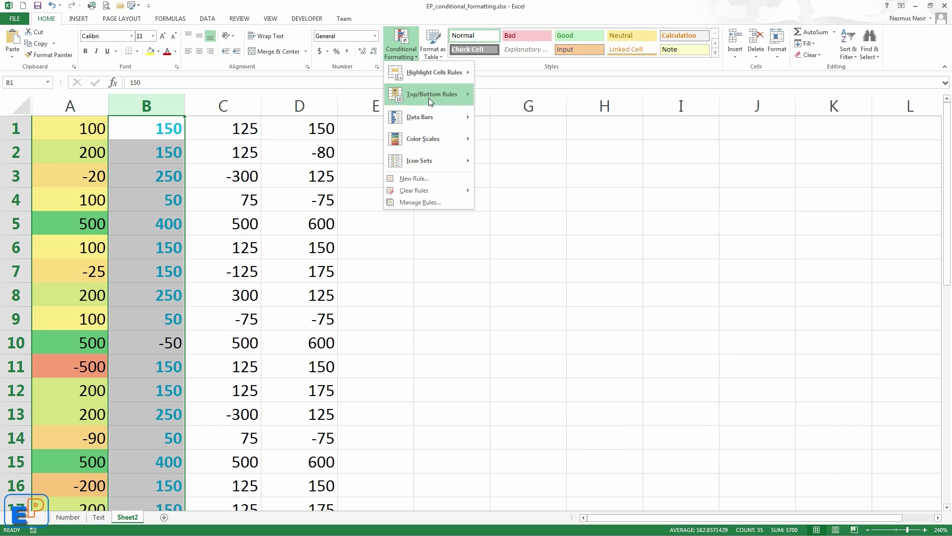
left_click(441, 179)
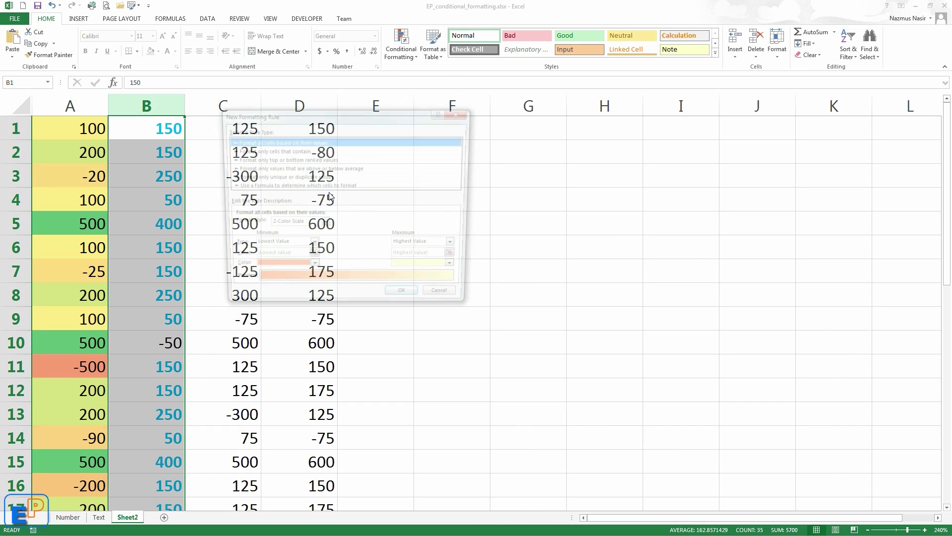
left_click(276, 180)
left_click(260, 226)
left_click(243, 242)
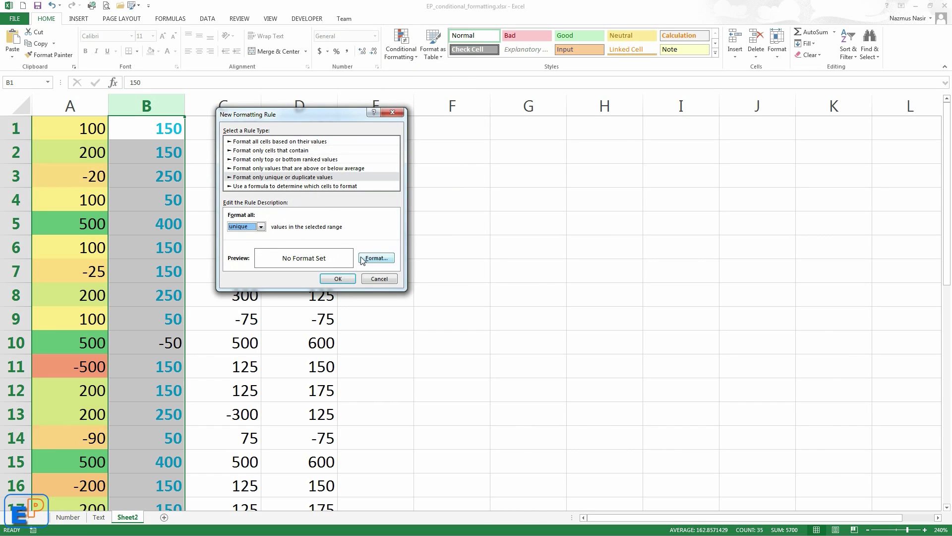
Set the unique-values rule's font color to standard purple, apply it and check the unique values in column B.
left_click(362, 258)
left_click(412, 174)
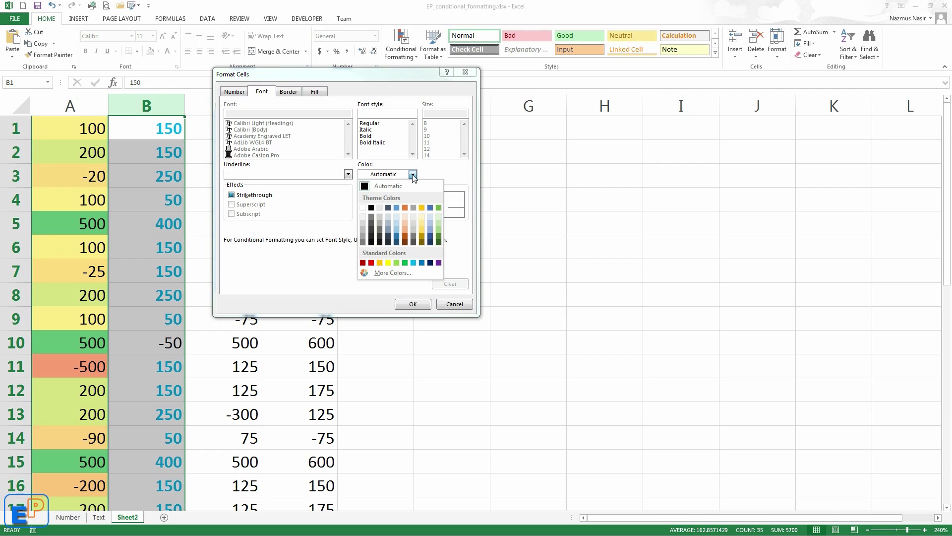
left_click(438, 263)
left_click(413, 304)
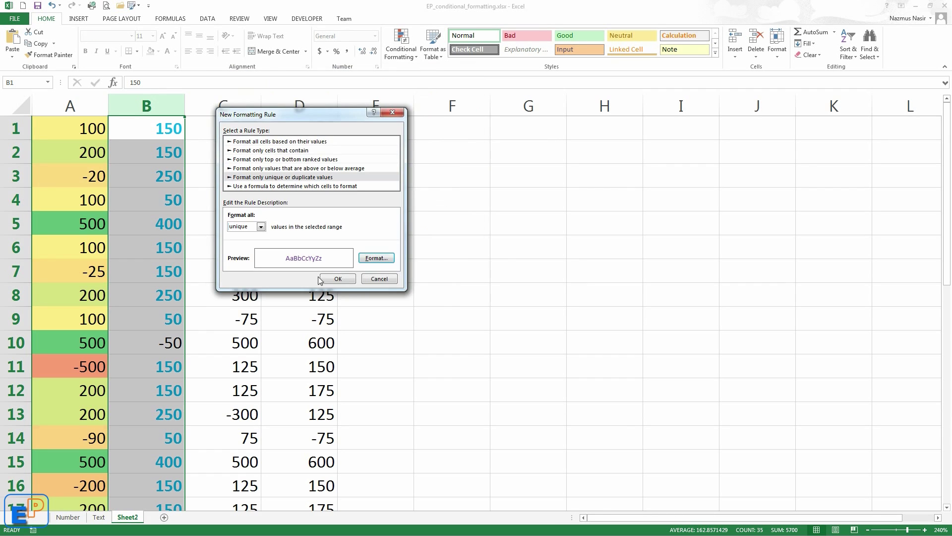
left_click(337, 278)
scroll(166, 364, "down", 4)
left_click(168, 393)
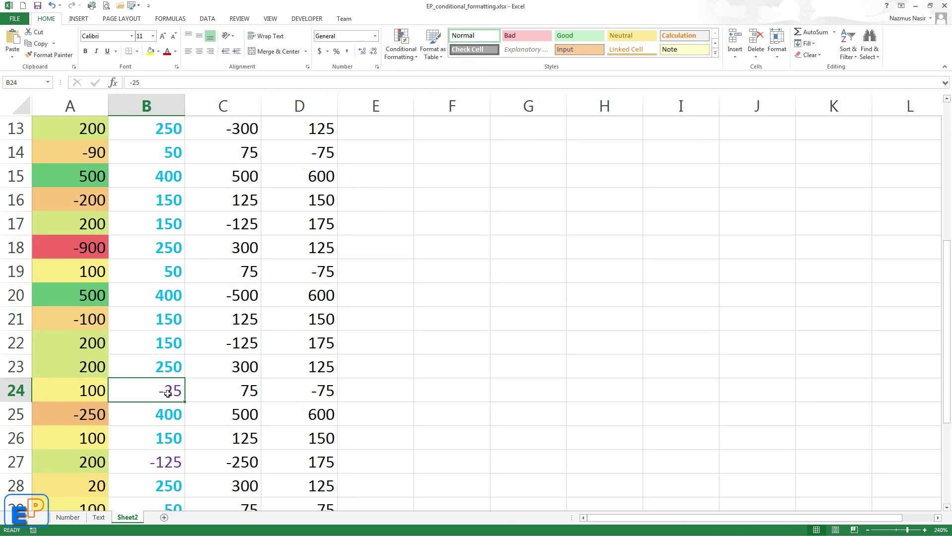
left_click(163, 458)
scroll(171, 426, "down", 4)
left_click(176, 321)
scroll(179, 322, "up", 1)
scroll(180, 324, "up", 7)
Start a new formatting rule for column C that formats only values ranked in the top 10.
left_click(223, 104)
left_click(401, 46)
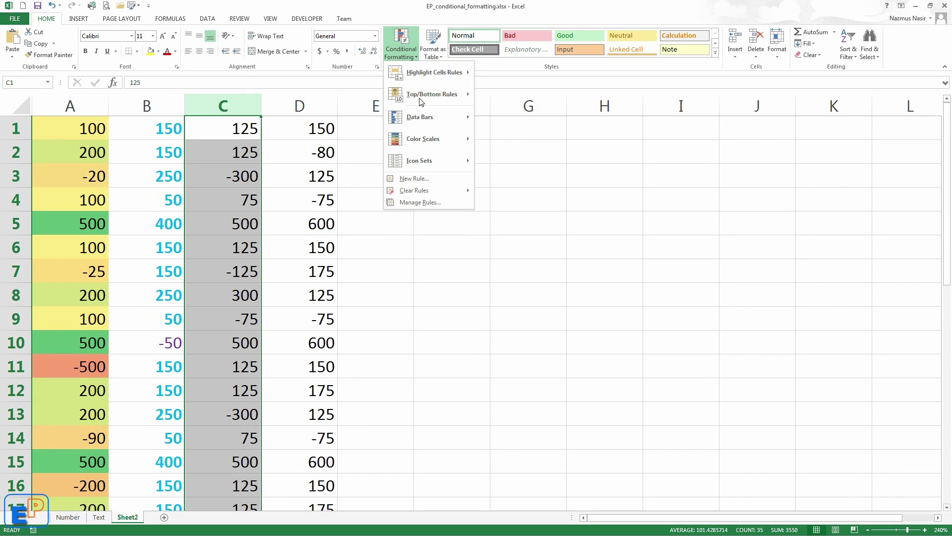
left_click(415, 178)
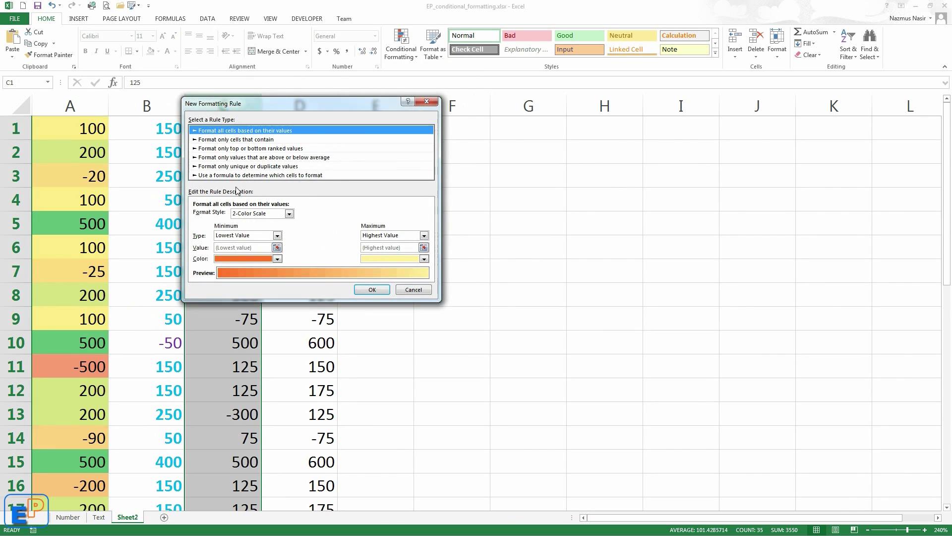
left_click(243, 149)
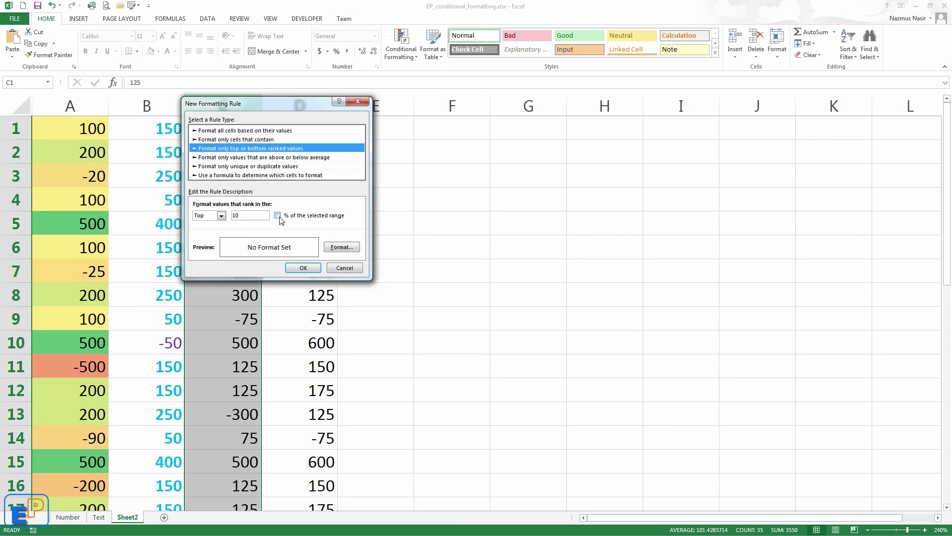
left_click(221, 215)
left_click(224, 223)
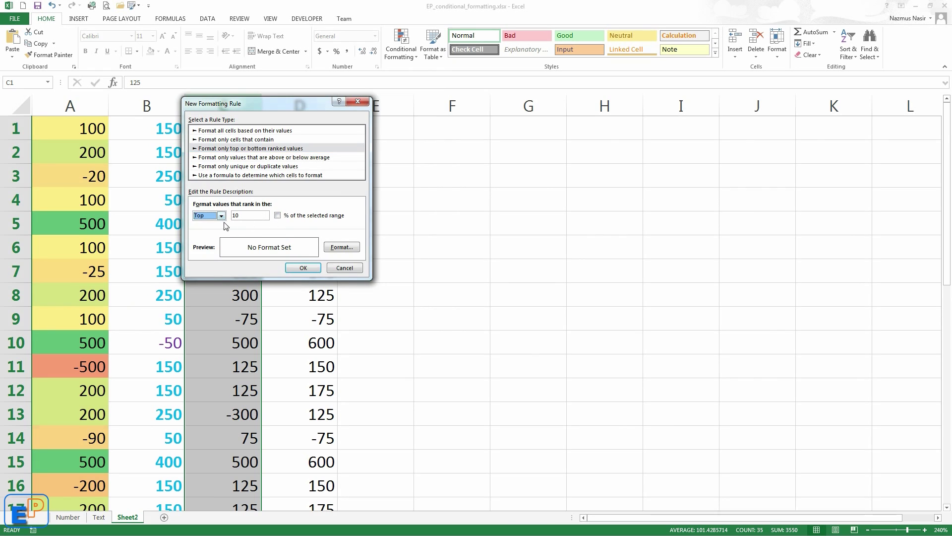
Give the top 10 rule a light orange theme font color, apply it and check the values in column C.
left_click(341, 247)
left_click(377, 163)
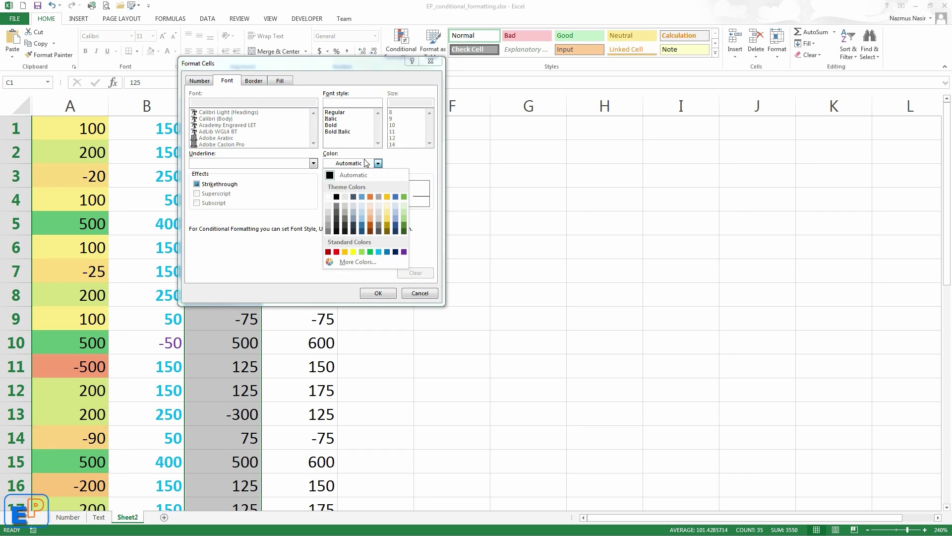
left_click(373, 218)
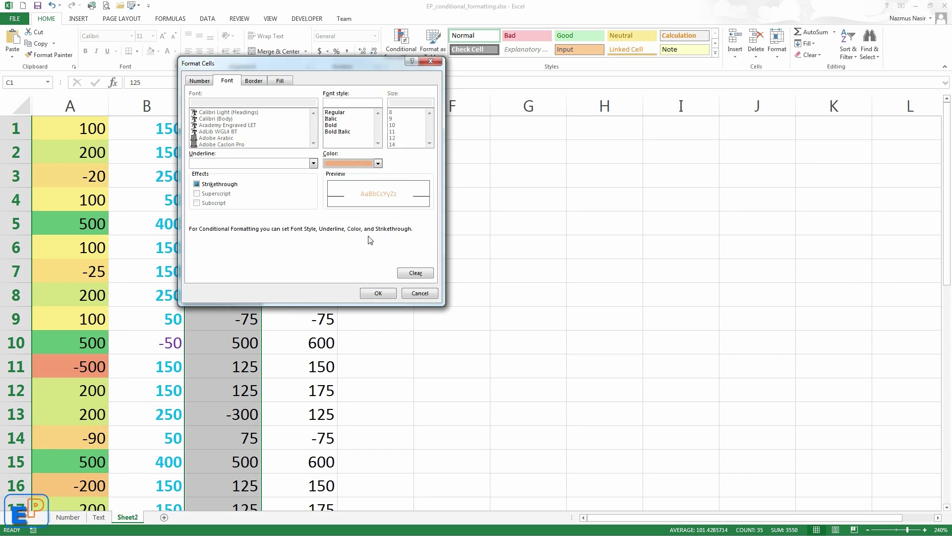
left_click(390, 293)
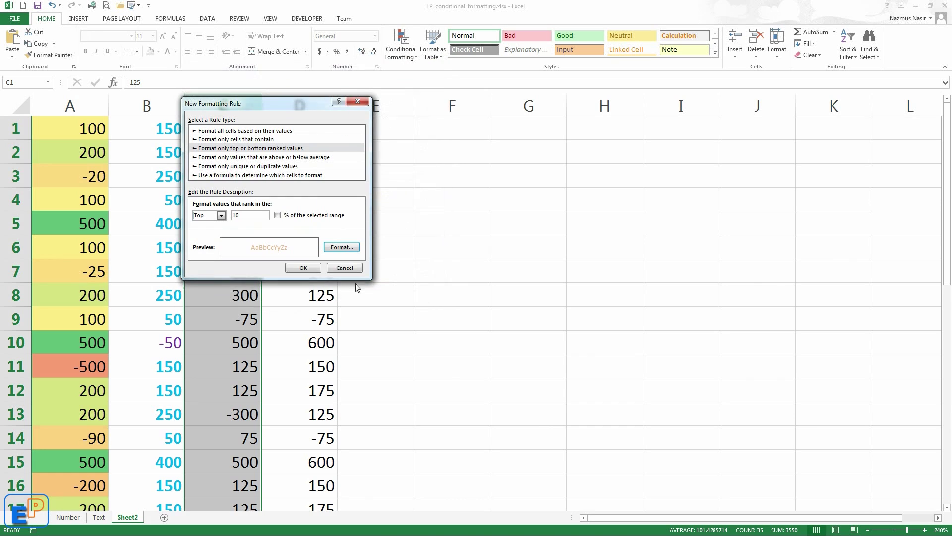
left_click(303, 268)
left_click(277, 296)
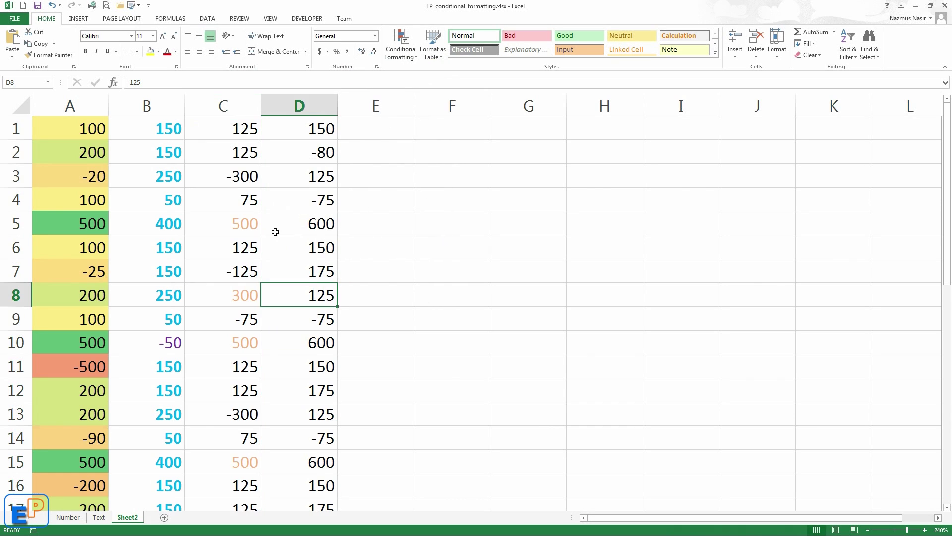
scroll(269, 370, "down", 3)
scroll(252, 339, "down", 5)
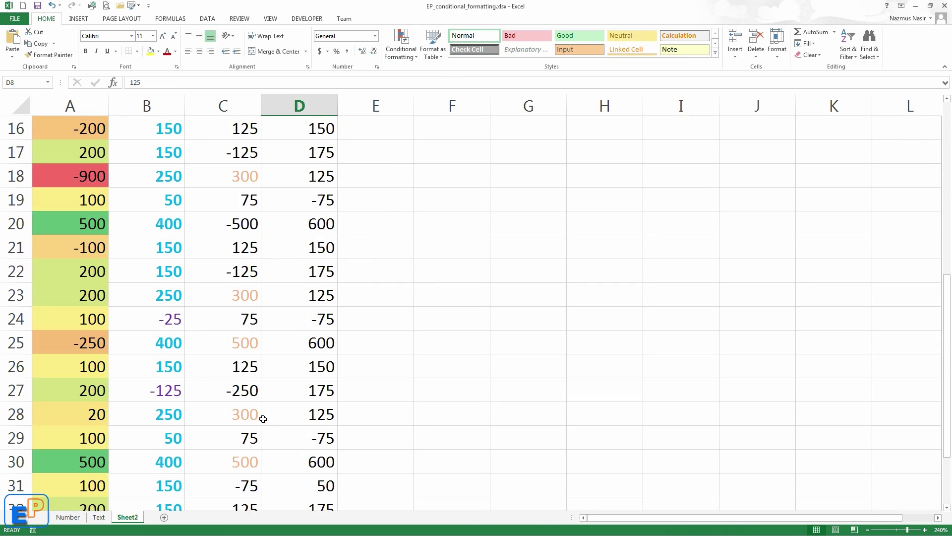
scroll(267, 366, "up", 8)
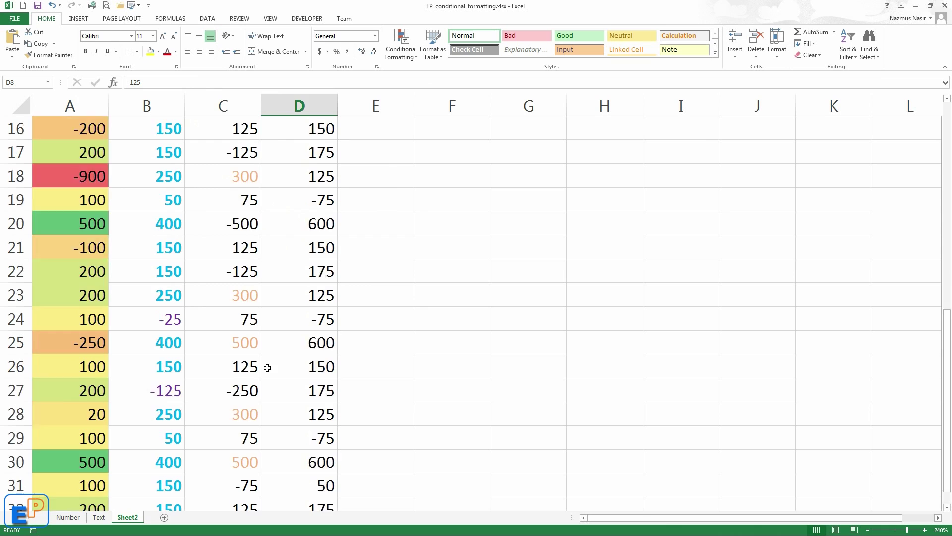
Start a new formatting rule for column D that uses a formula to determine which cells to format.
left_click(323, 104)
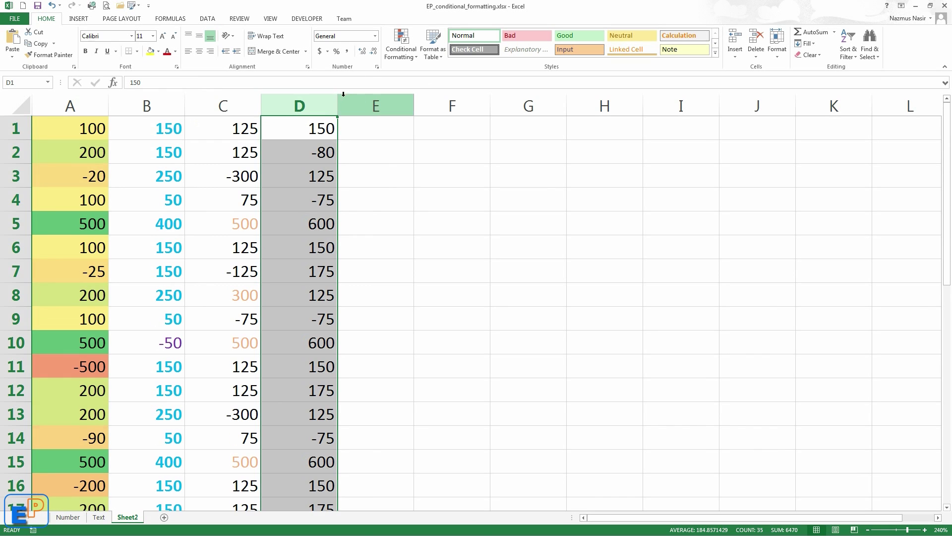
left_click(395, 55)
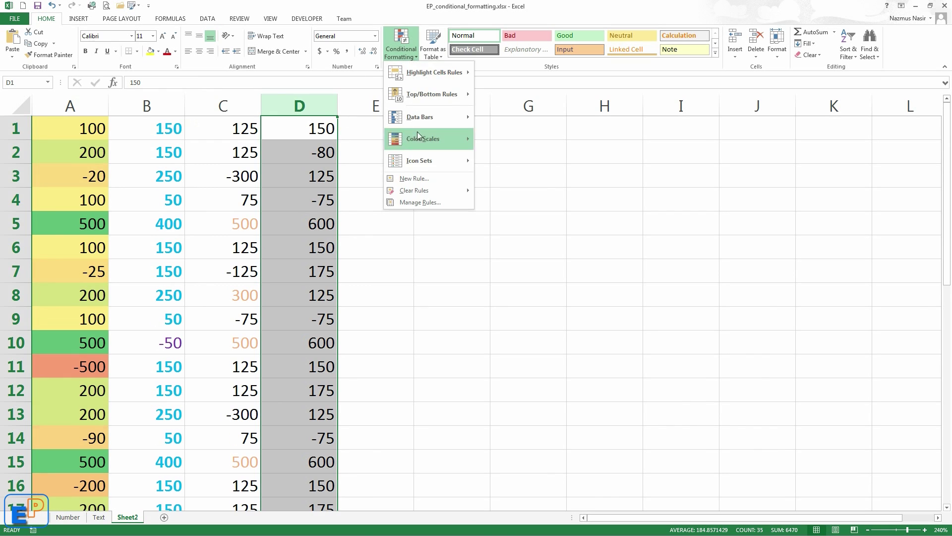
left_click(441, 179)
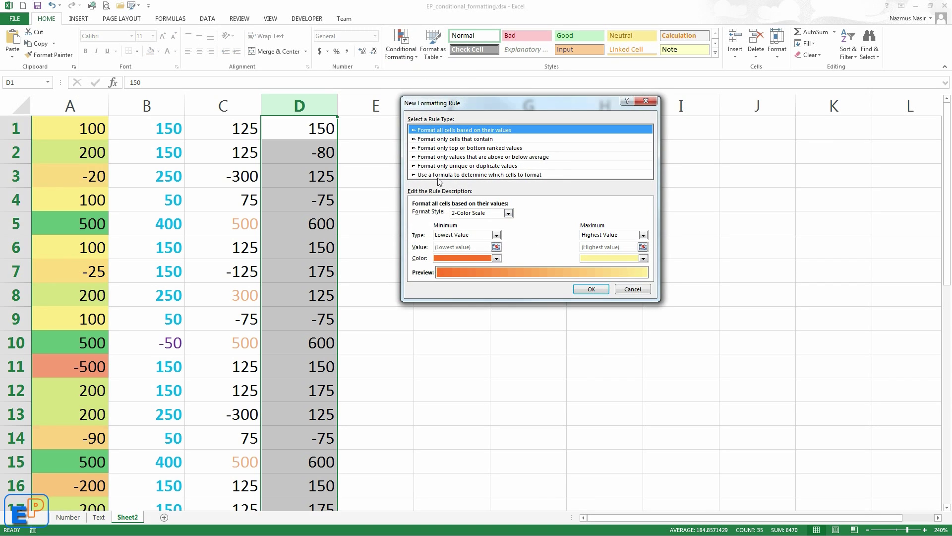
left_click(502, 175)
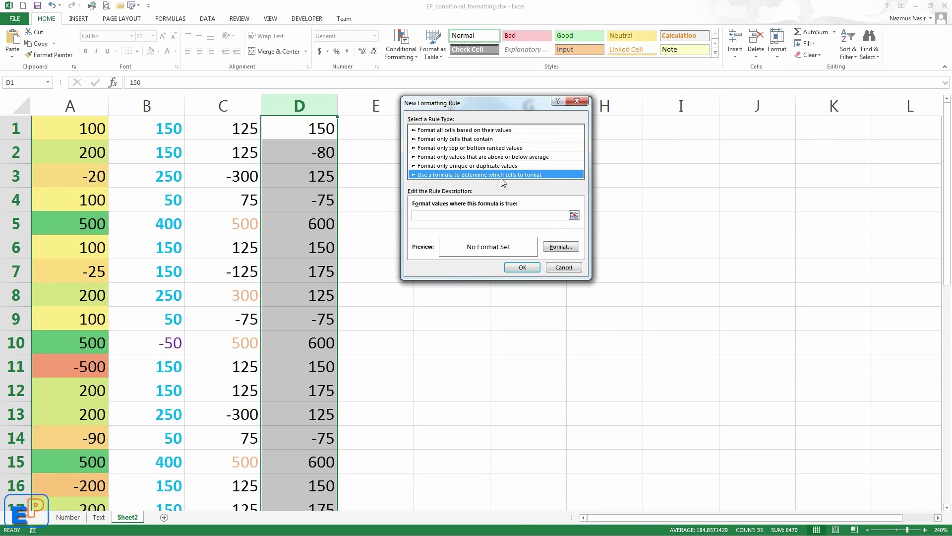
Enter the rule formula =D1>C1 with relative references to compare columns D and C.
left_click(486, 217)
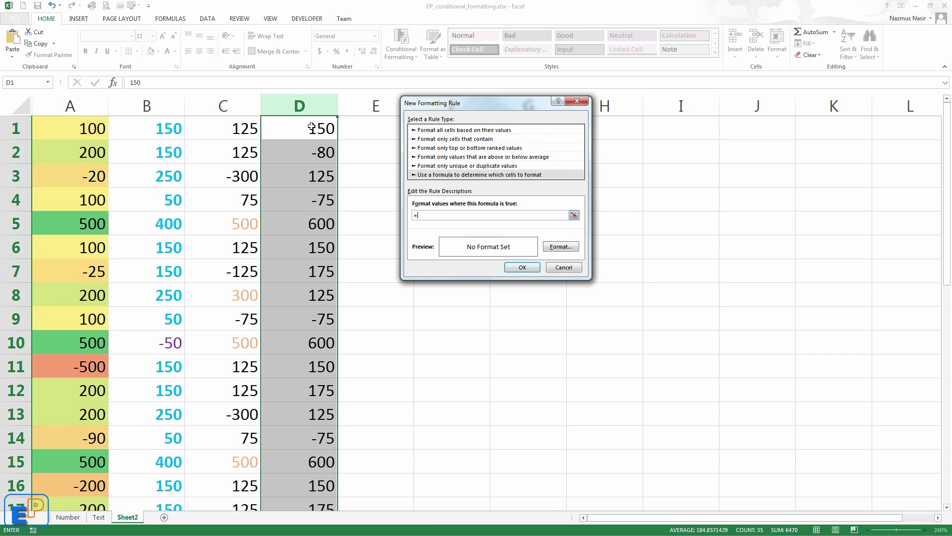
left_click(311, 129)
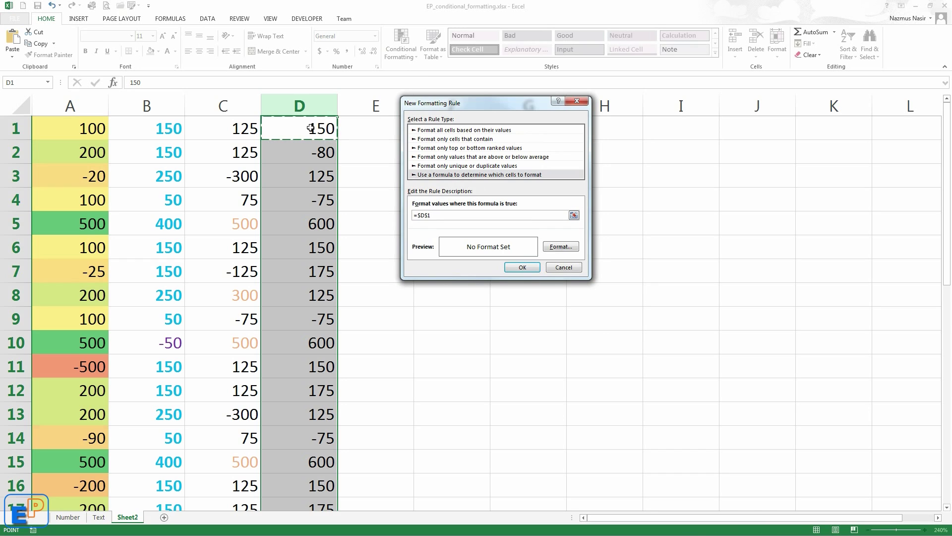
type(">")
left_click(254, 128)
left_click(445, 216)
key("BackSpace")
key("BackSpace")
left_click(423, 217)
key("BackSpace")
left_click(420, 215)
key("BackSpace")
Set the formula rule's font color to standard green and apply the rule to column D.
left_click(553, 249)
left_click(598, 163)
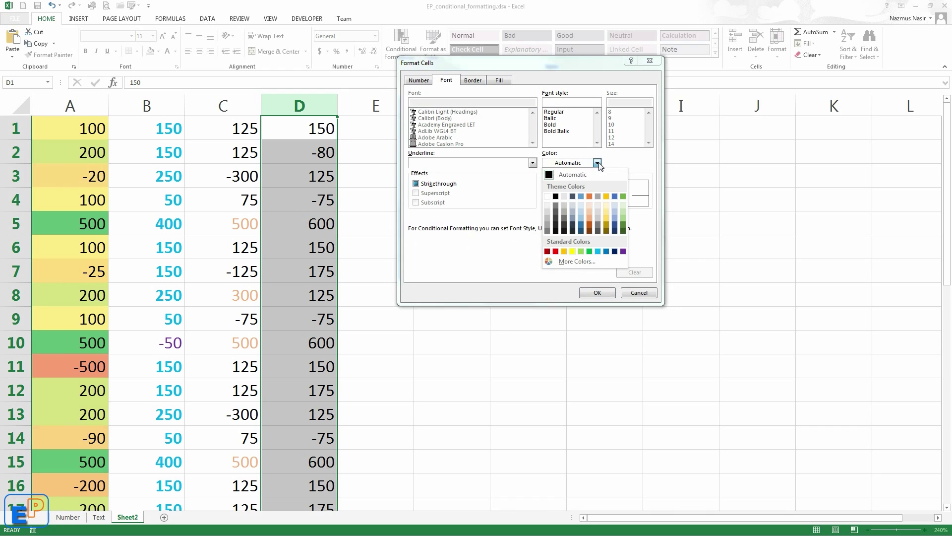
left_click(590, 252)
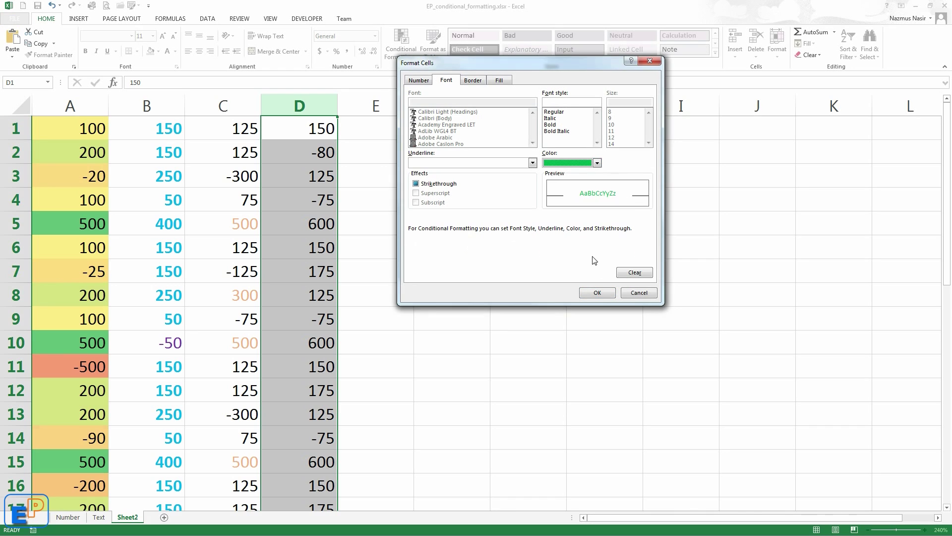
left_click(597, 292)
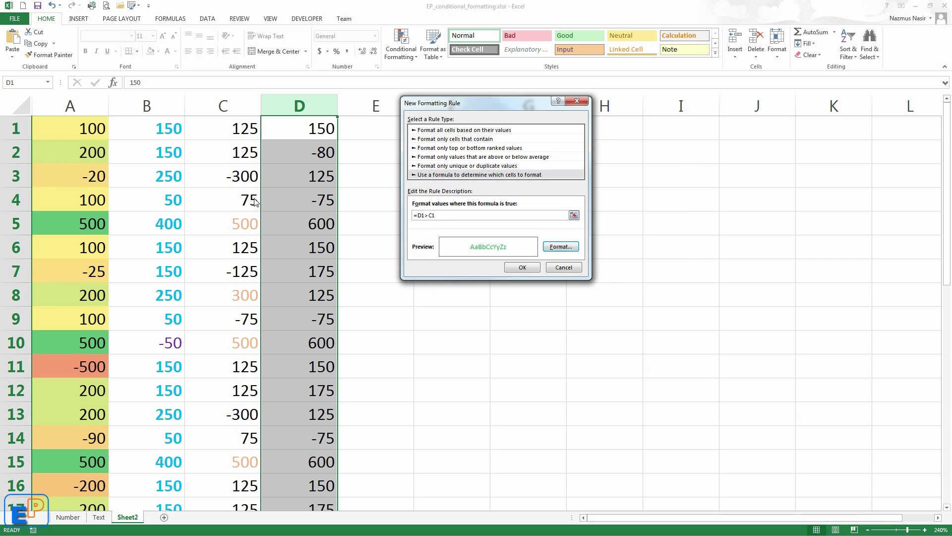
left_click(522, 267)
Compare the values in columns C and D row by row to check the formula rule's formatting.
left_click(271, 137)
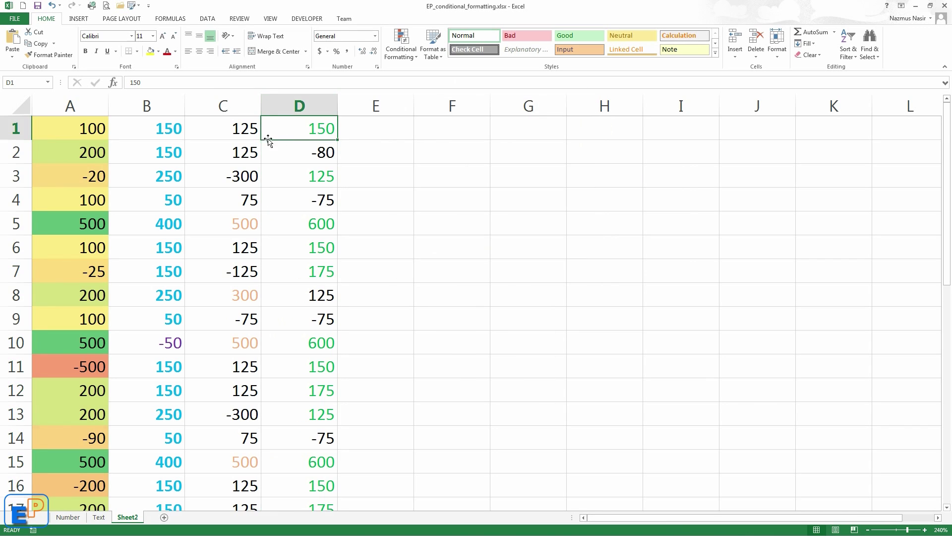
left_click(251, 130)
left_click(317, 155)
left_click(255, 164)
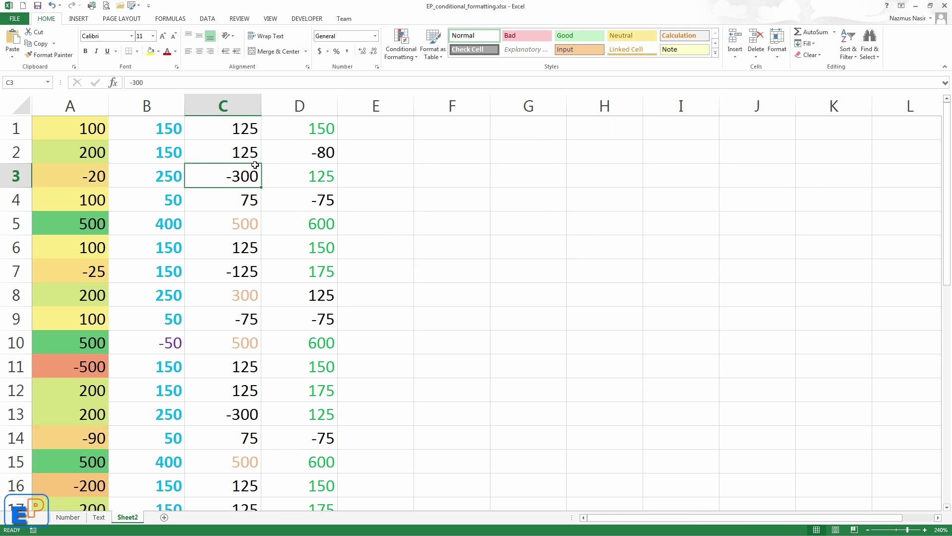
left_click(324, 199)
left_click(253, 199)
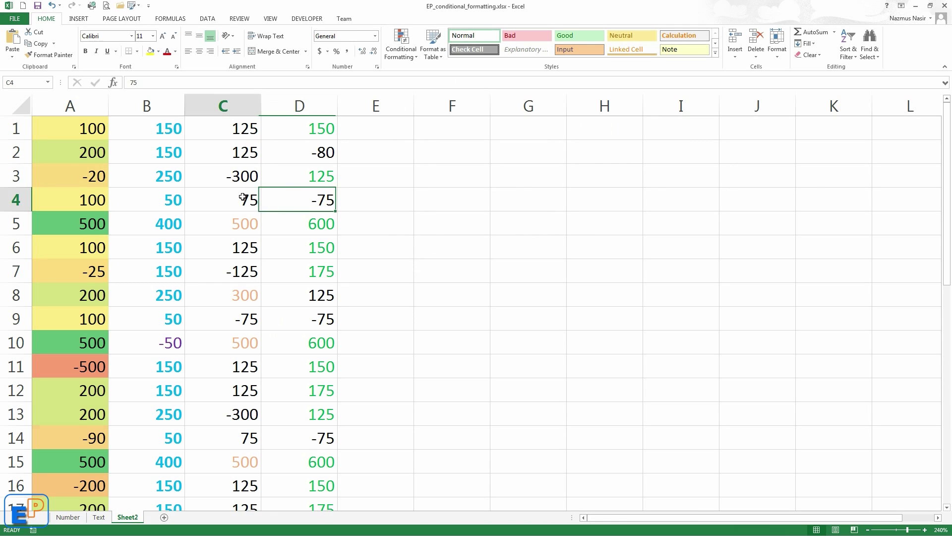
left_click(301, 230)
left_click(256, 231)
scroll(324, 337, "down", 5)
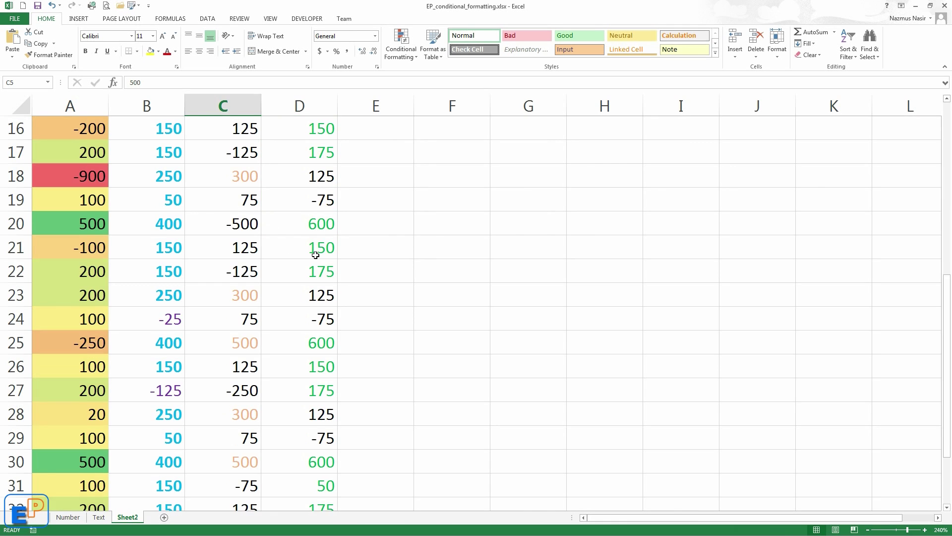
scroll(323, 335, "down", 4)
scroll(325, 323, "up", 9)
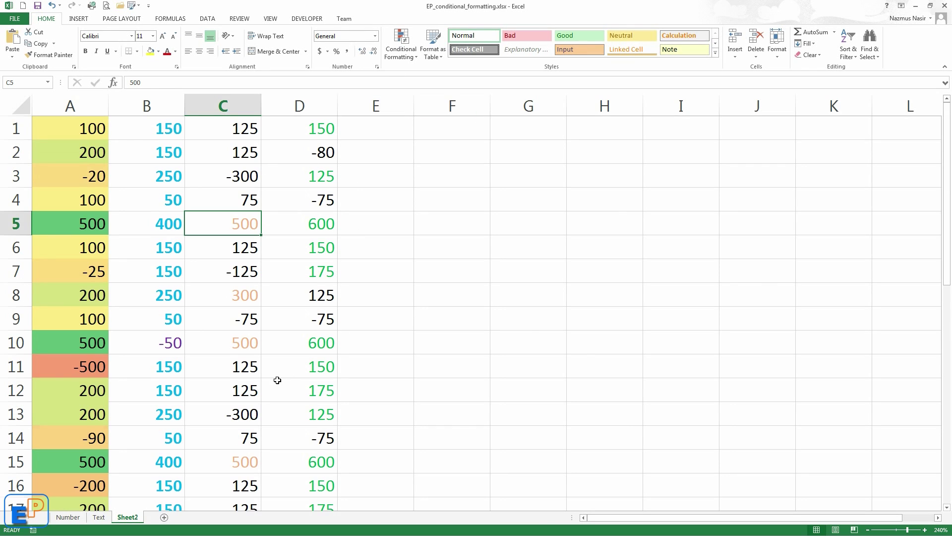
On the Number sheet, review the conditional formatting rules for the selected February cell, including Top 50%, in the rules manager.
left_click(67, 517)
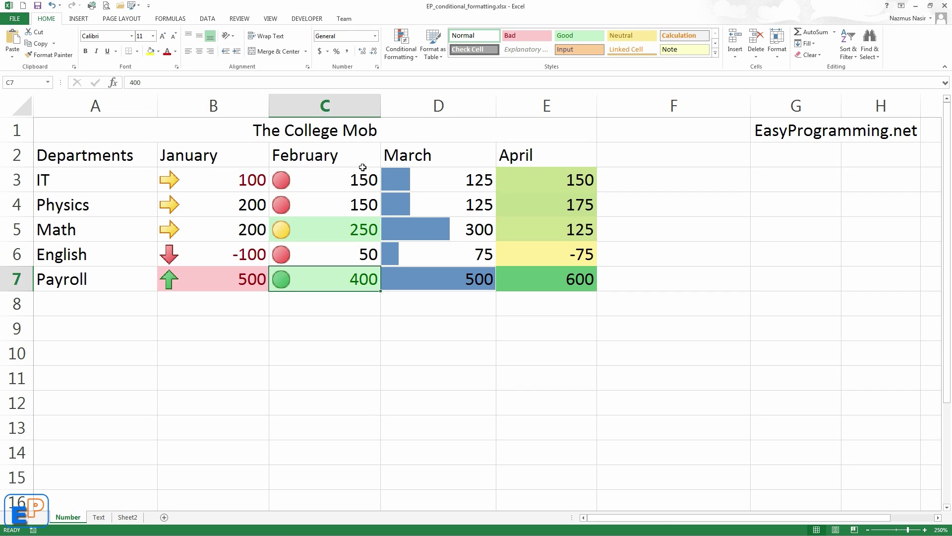
left_click(99, 516)
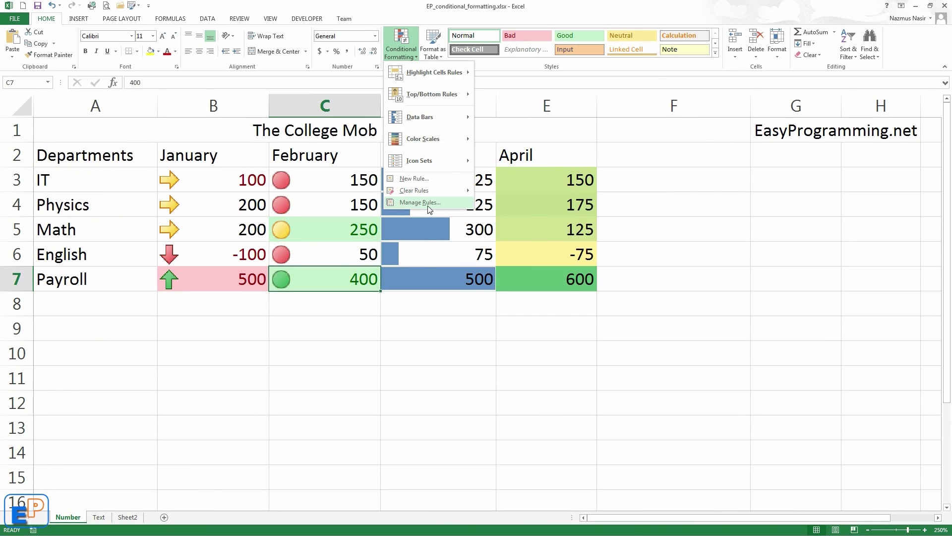
left_click(431, 205)
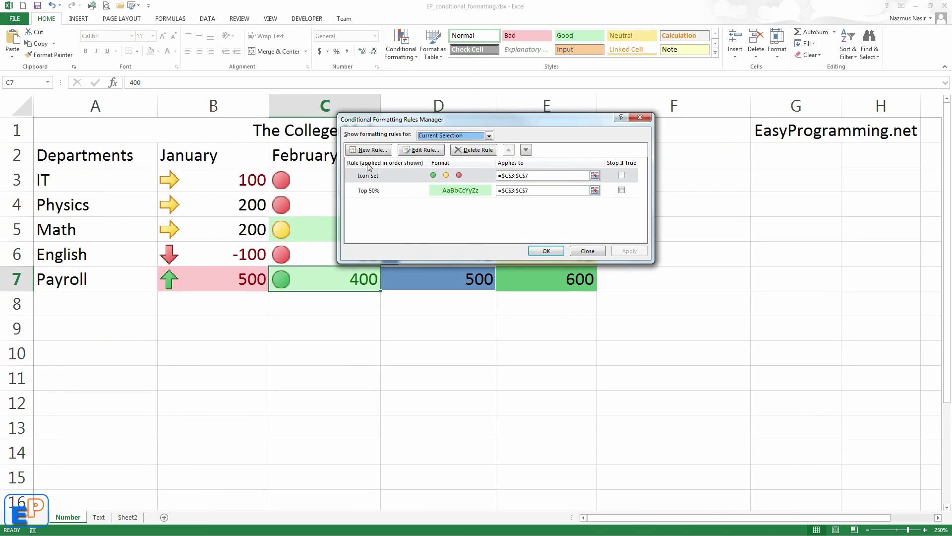
left_click(381, 191)
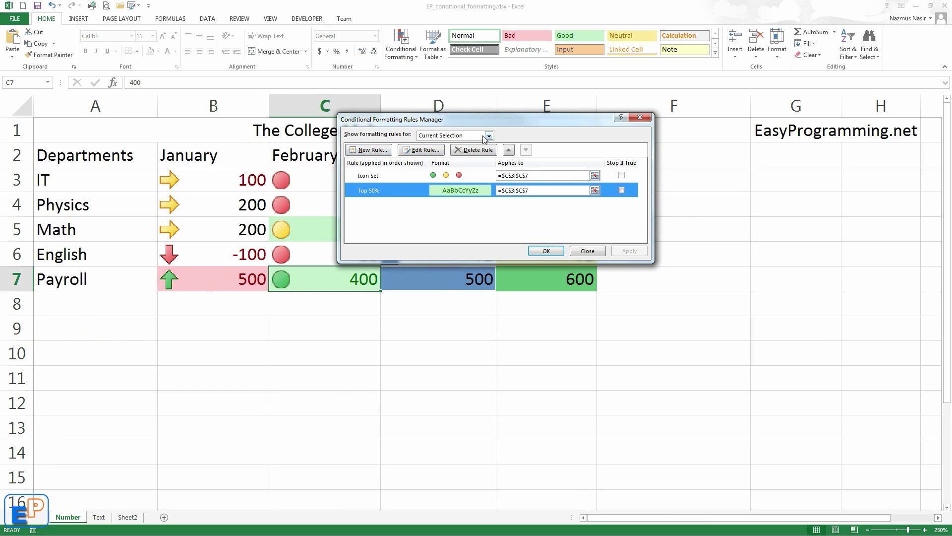
left_click(586, 250)
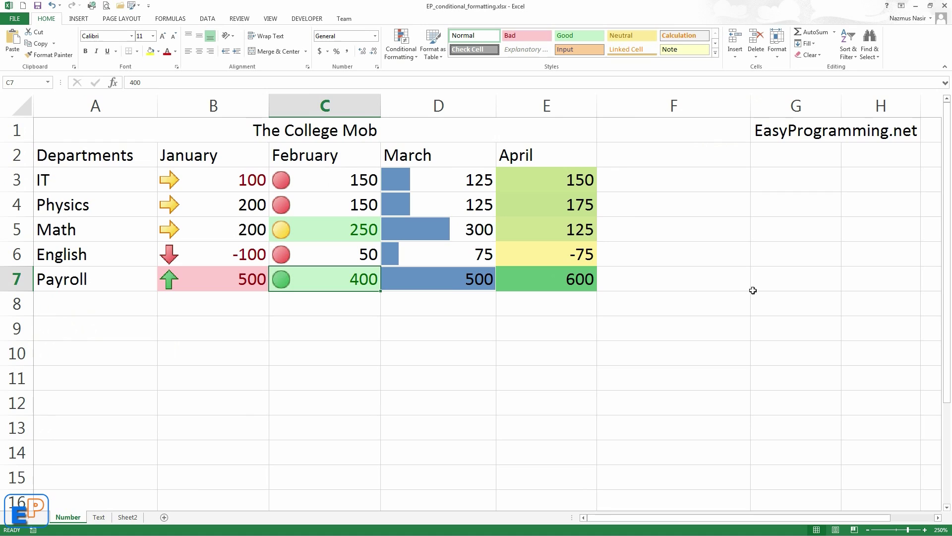
left_click(232, 305)
left_click(768, 130)
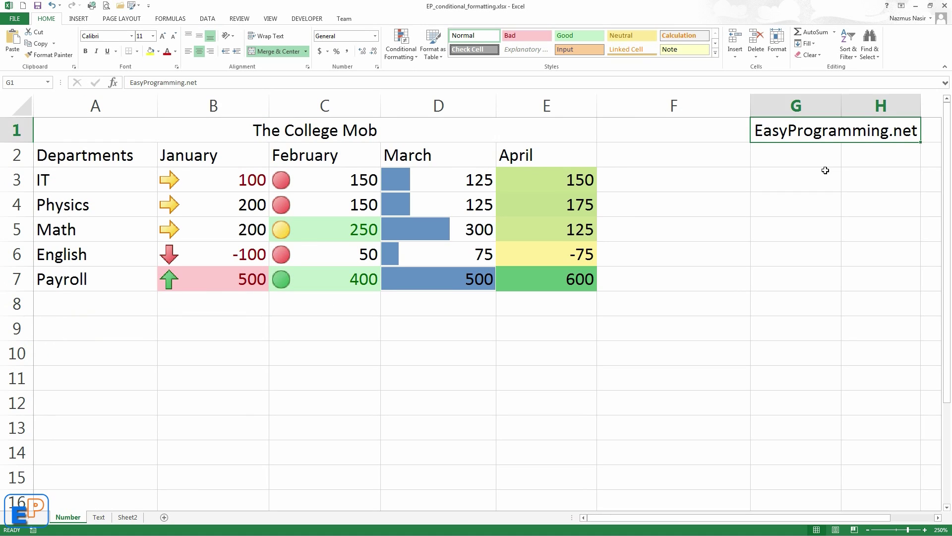